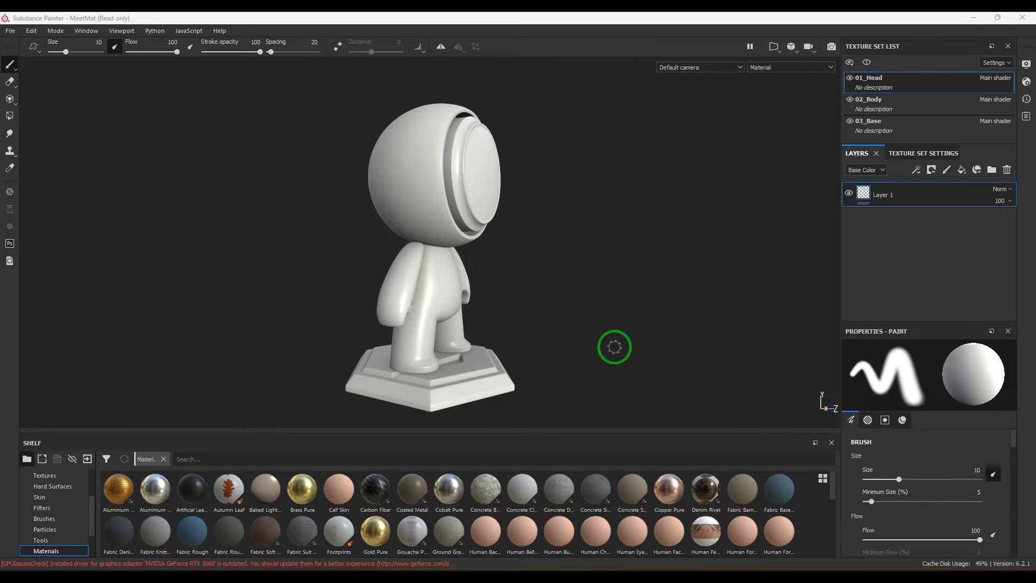
pyautogui.click(10, 30)
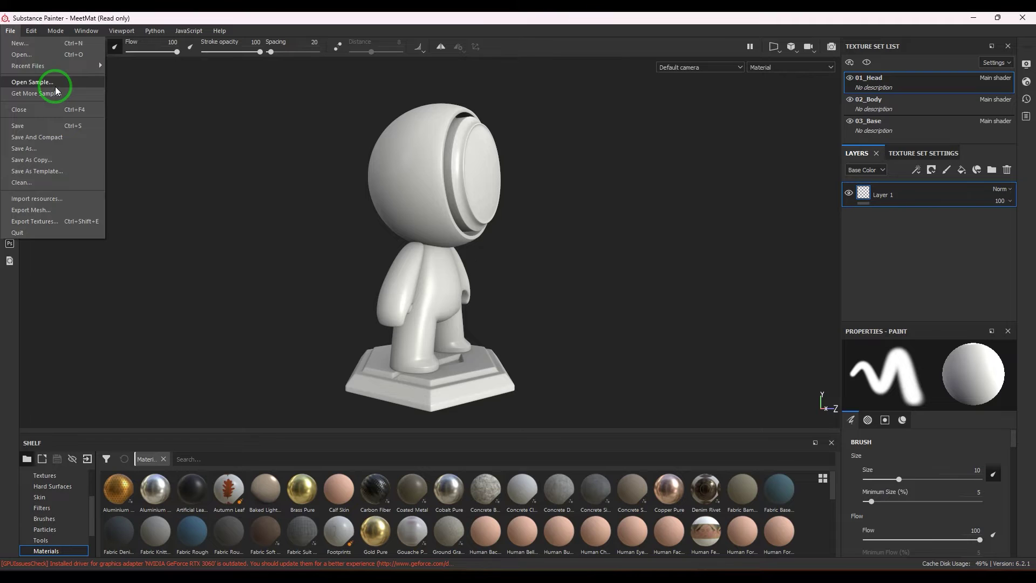
pyautogui.click(101, 85)
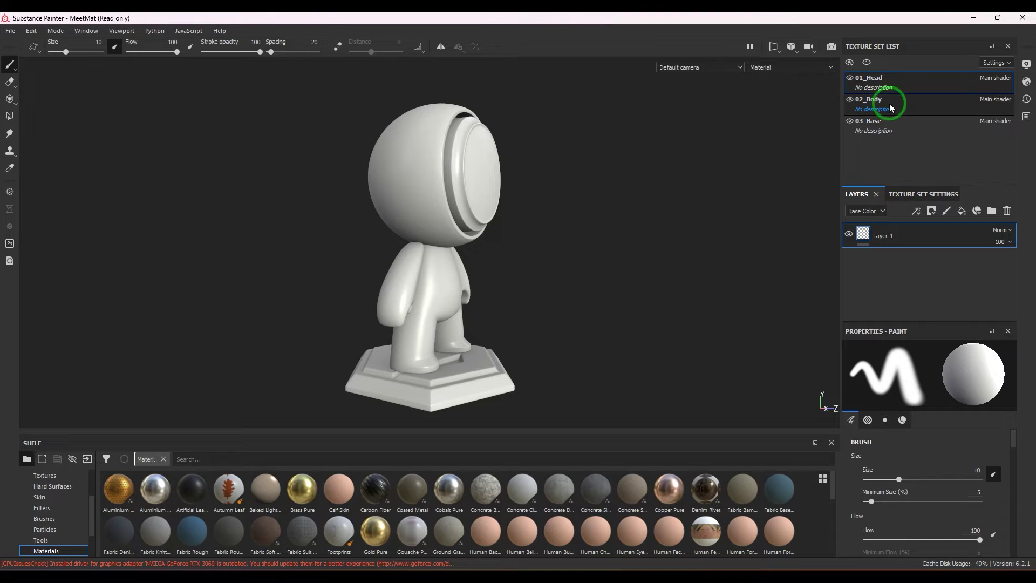
# - Hide the head, body and base texture sets and rename the base texture set 03_Base_2
pyautogui.click(912, 108)
pyautogui.click(908, 82)
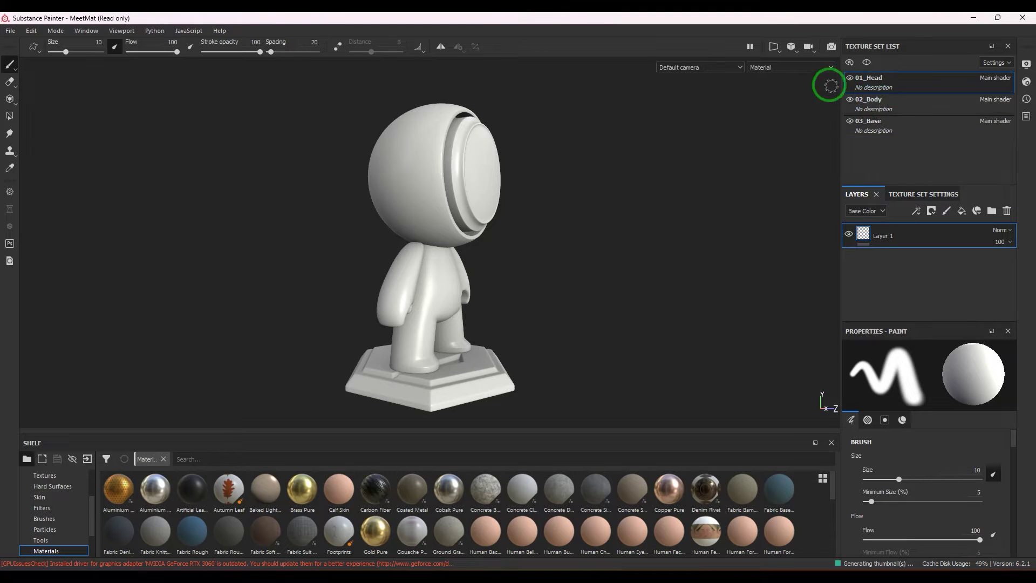
pyautogui.click(850, 79)
pyautogui.click(850, 100)
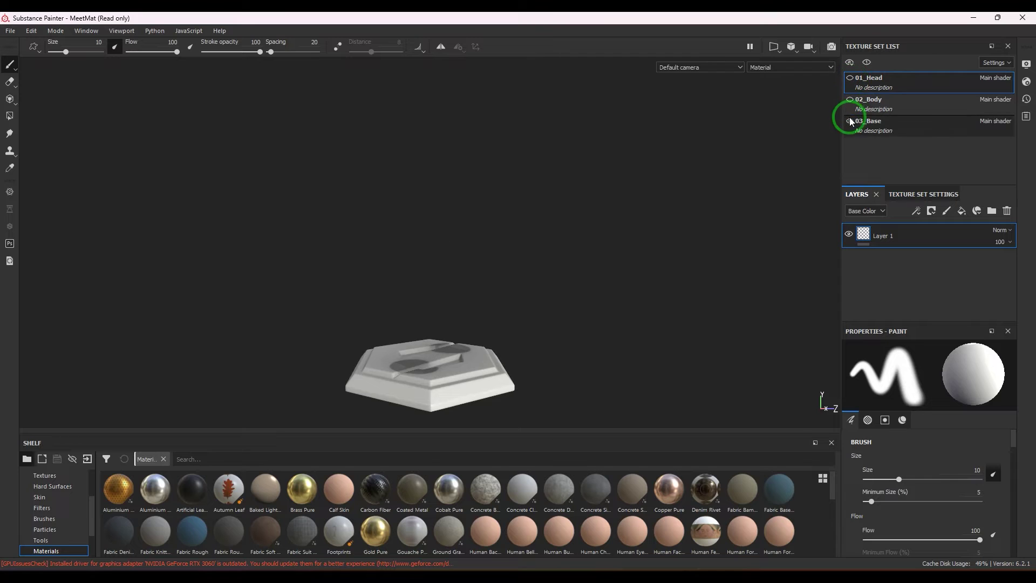
pyautogui.click(850, 121)
pyautogui.write('_2')
# - Make the body, head and base texture sets visible again
pyautogui.click(849, 99)
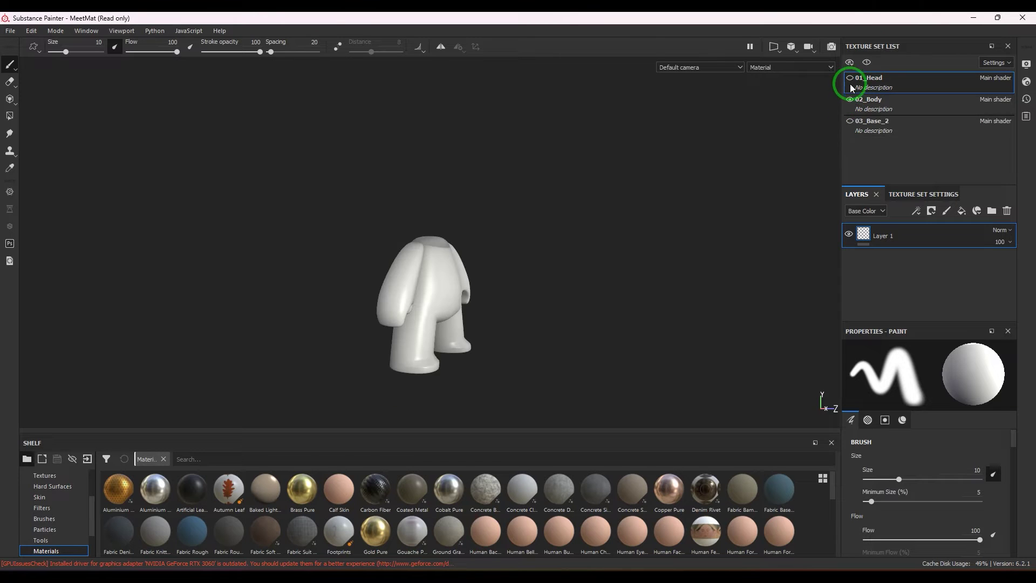
pyautogui.click(849, 124)
pyautogui.click(849, 78)
pyautogui.click(850, 121)
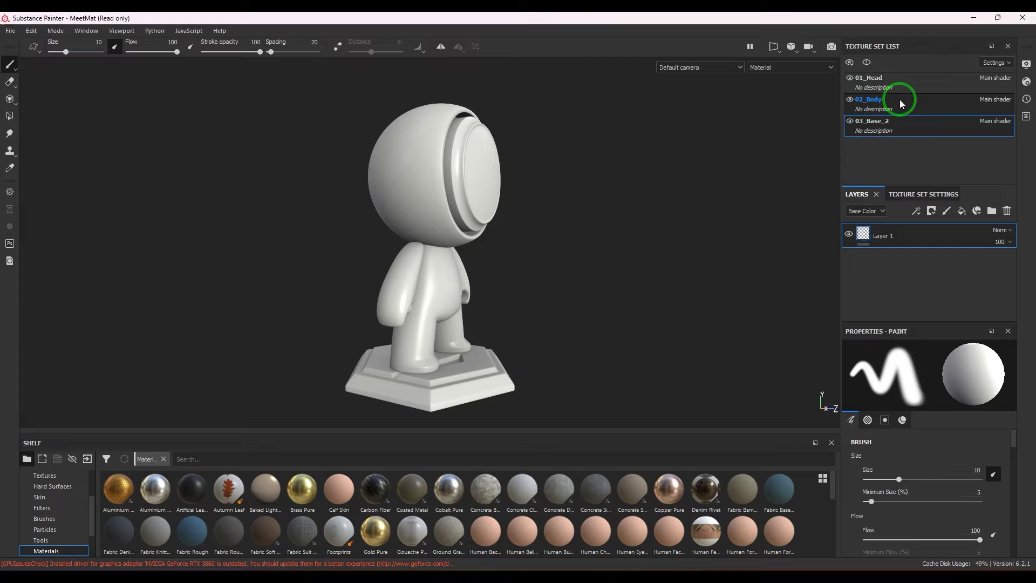
# - Add a fill layer to the 01_Head texture set and delete its empty Layer 1
pyautogui.click(901, 86)
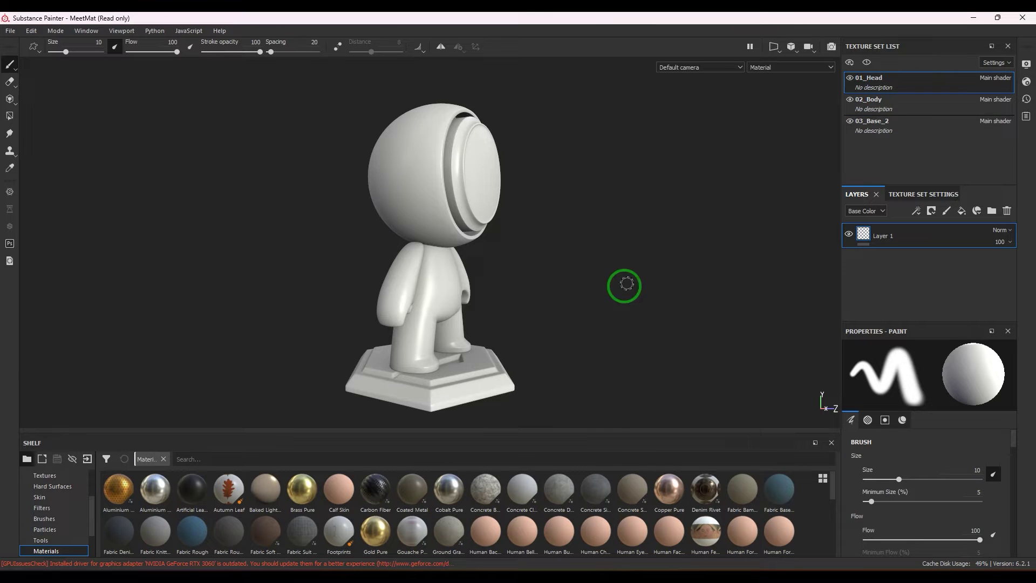
pyautogui.keyDown('alt'); pyautogui.moveTo(622, 284); pyautogui.dragTo(573, 293); pyautogui.keyUp('alt')
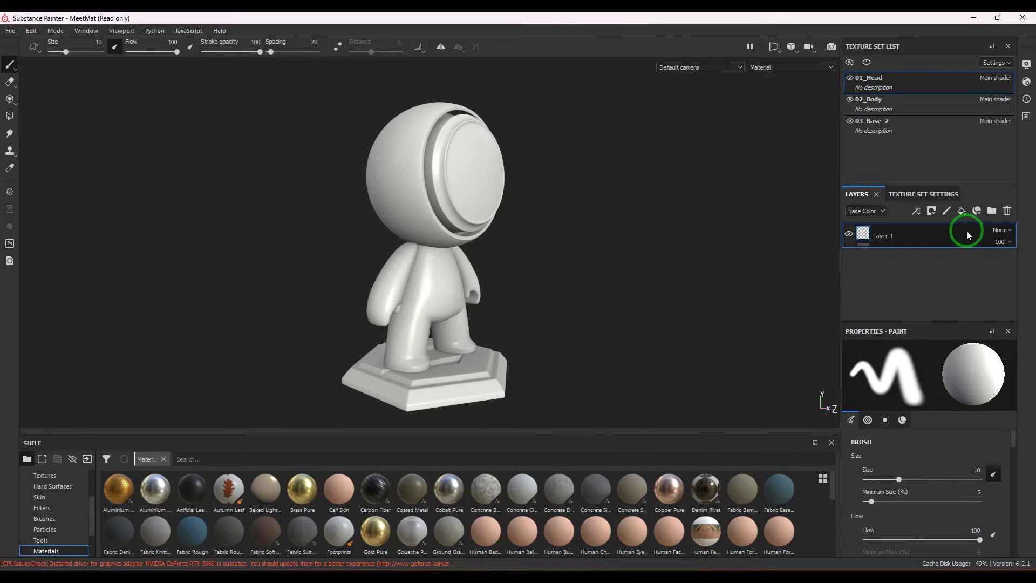
pyautogui.click(961, 211)
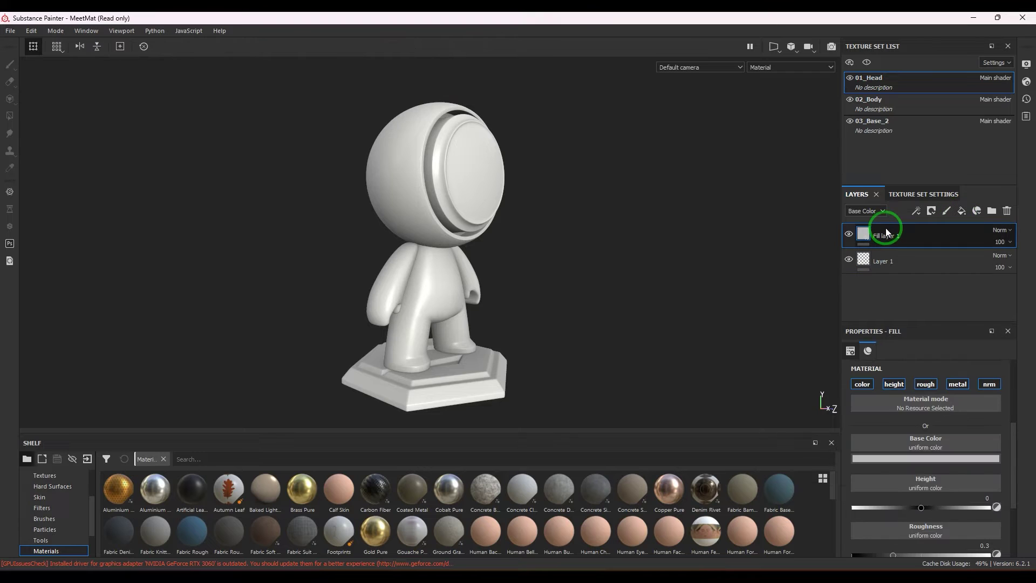
pyautogui.click(908, 260)
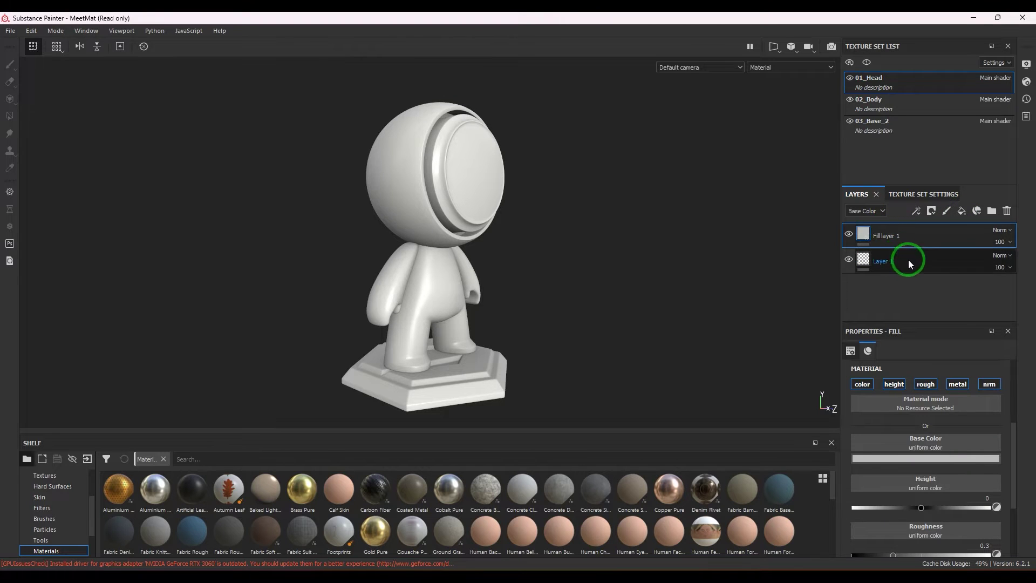
pyautogui.click(1007, 212)
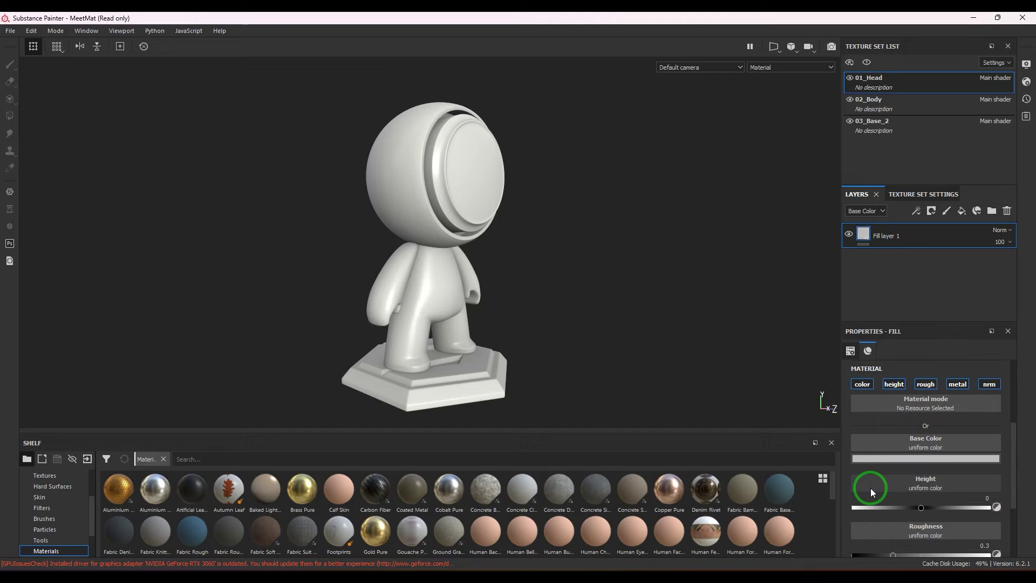
# - Apply the Checker 2 procedural texture to the fill layer's base color and preview its thumbnail
pyautogui.click(904, 444)
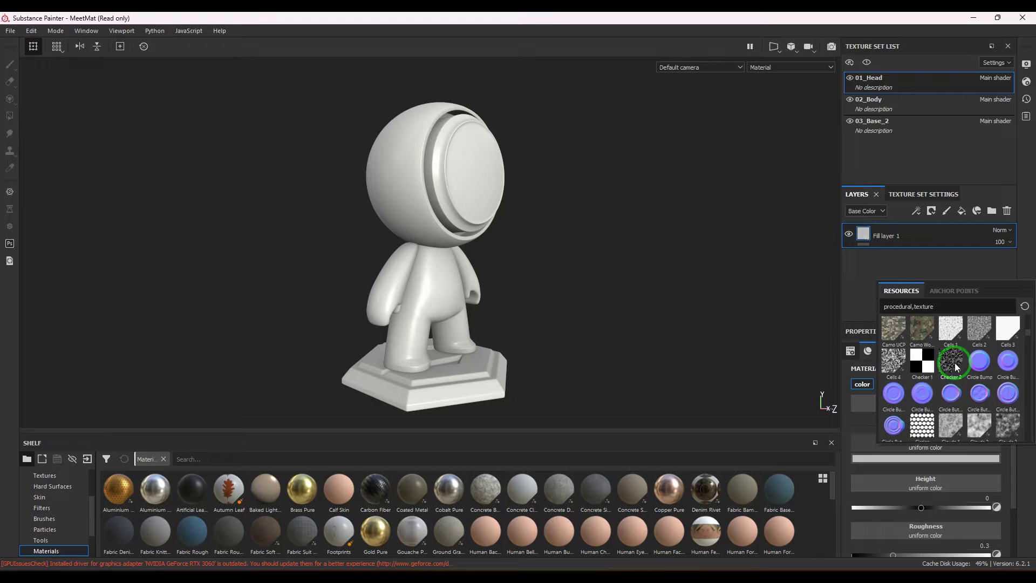
pyautogui.click(952, 361)
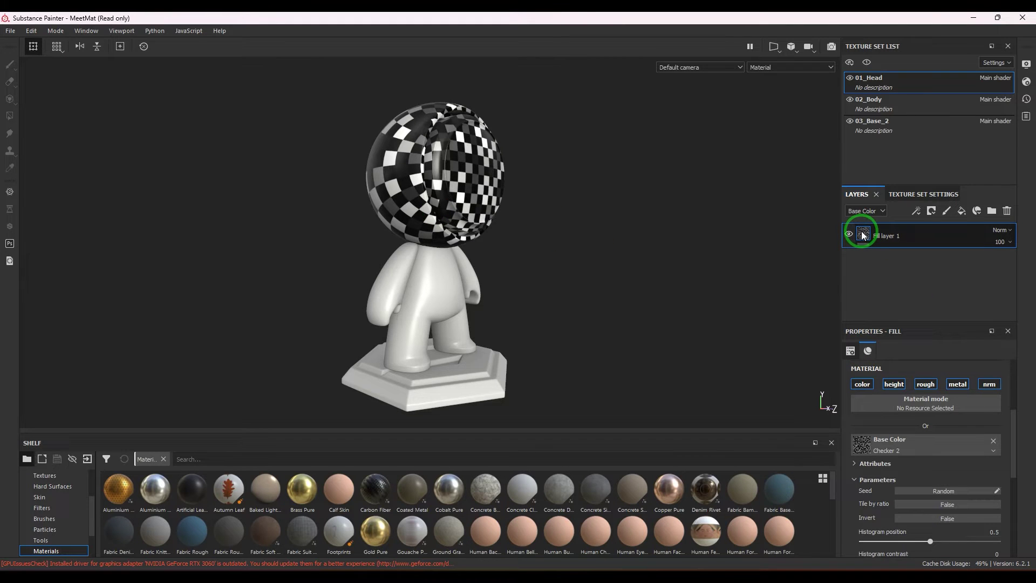
pyautogui.moveTo(863, 234)
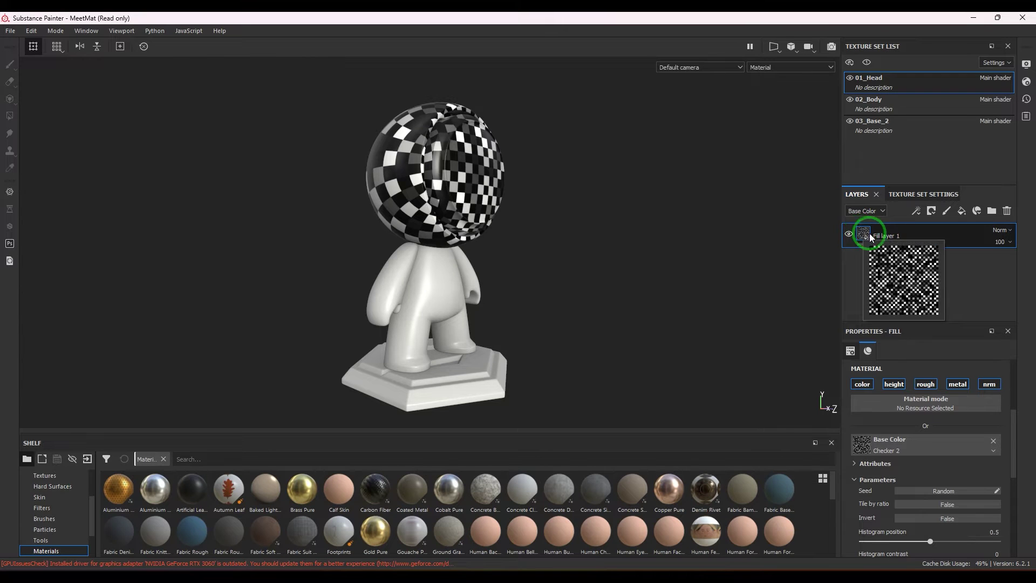
# - Add a filter to the checker fill layer and choose Blur as its type
pyautogui.click(915, 212)
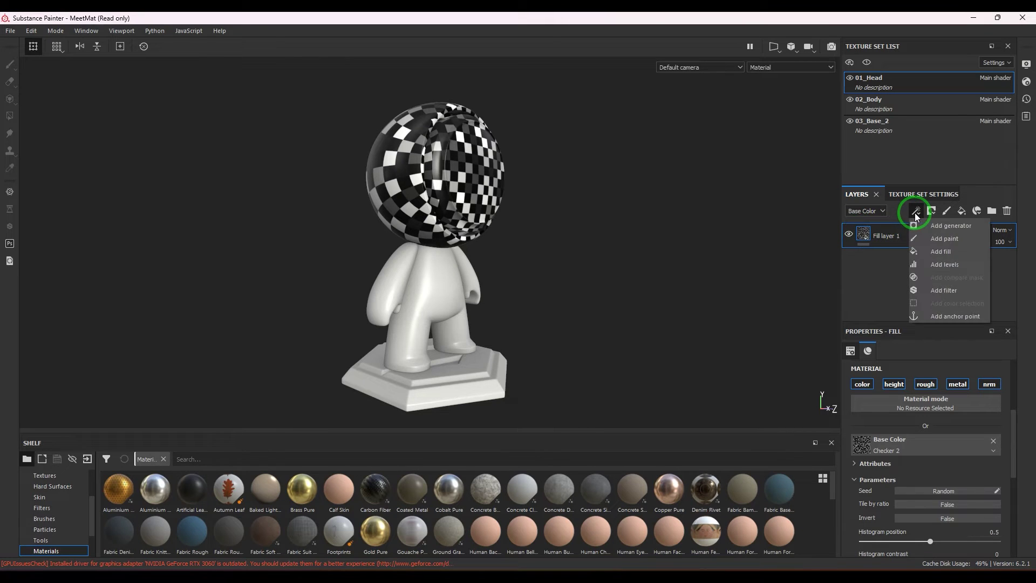
pyautogui.click(937, 290)
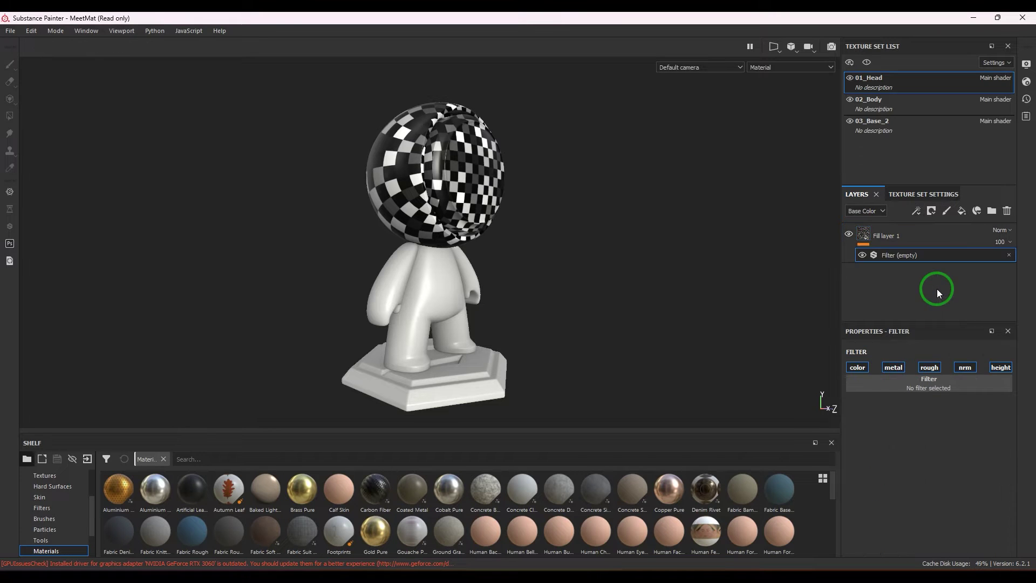
pyautogui.click(924, 386)
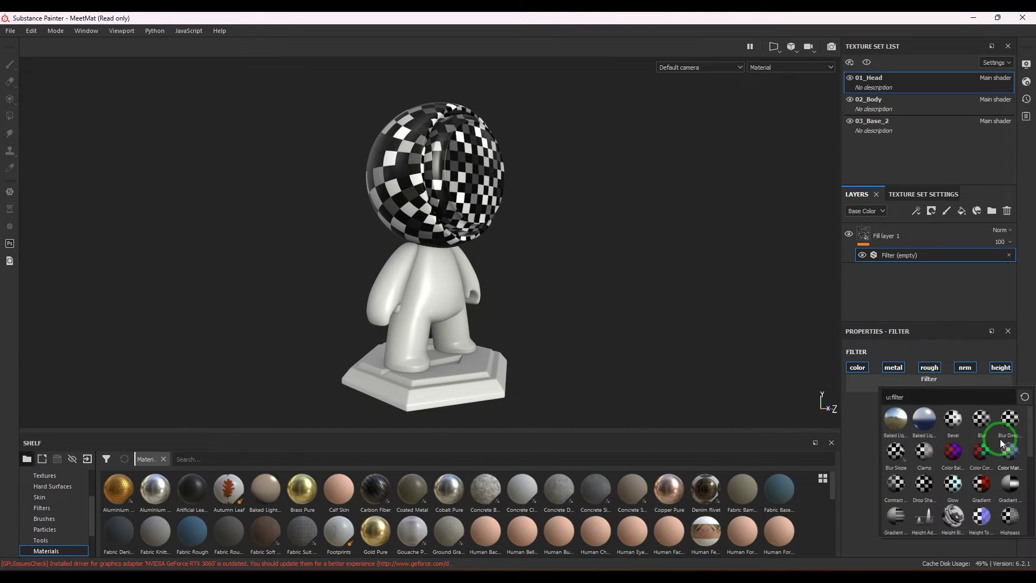
pyautogui.click(981, 419)
pyautogui.moveTo(856, 441)
pyautogui.mouseDown()
pyautogui.moveTo(998, 442)
pyautogui.moveTo(855, 440)
pyautogui.mouseUp()
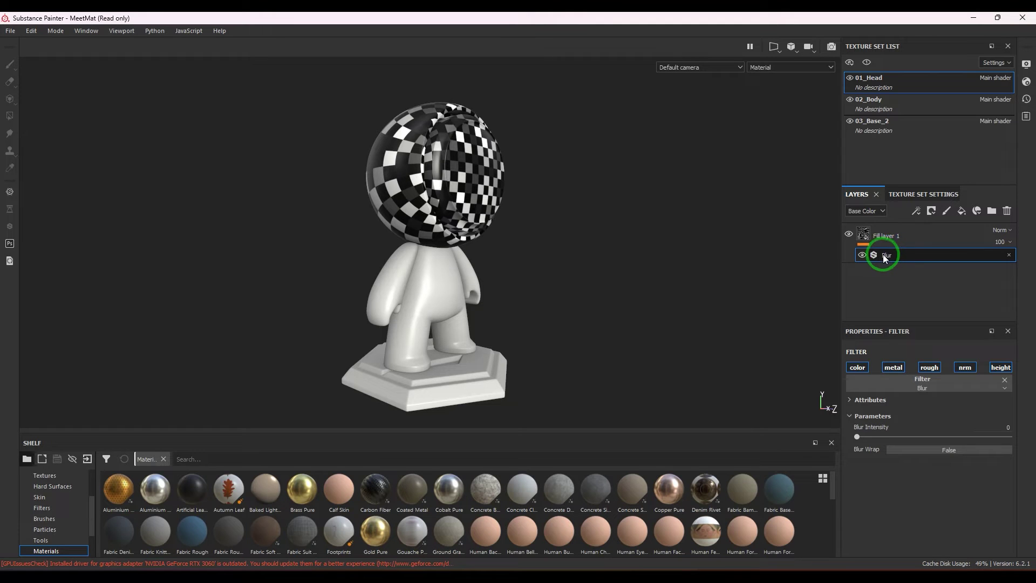
pyautogui.moveTo(861, 437); pyautogui.dragTo(798, 429)
# - Show the 3D and 2D views side by side and view the UV layouts of the base, body and head texture sets
pyautogui.click(775, 48)
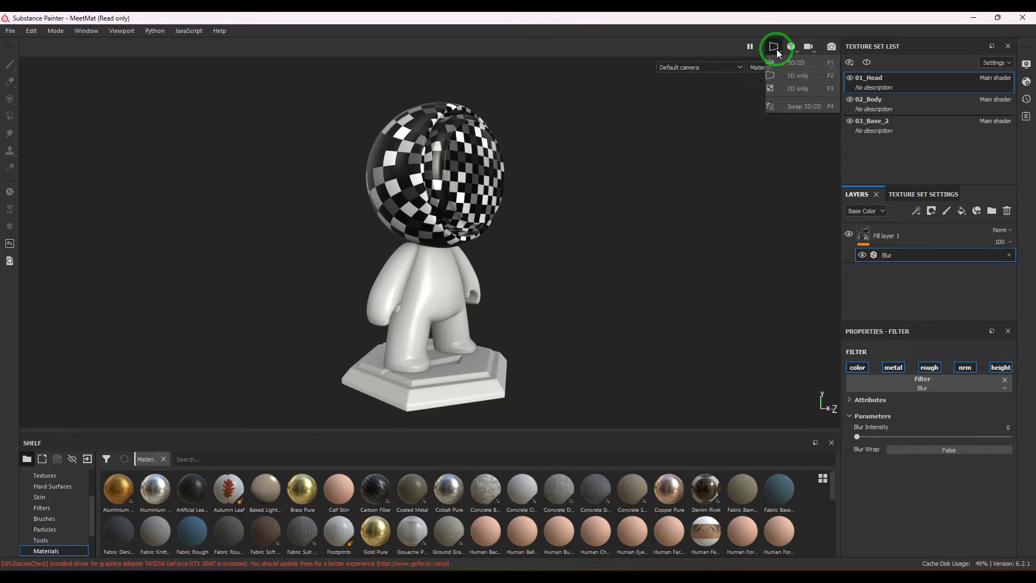
pyautogui.click(779, 66)
pyautogui.scroll(-3, 713, 232)
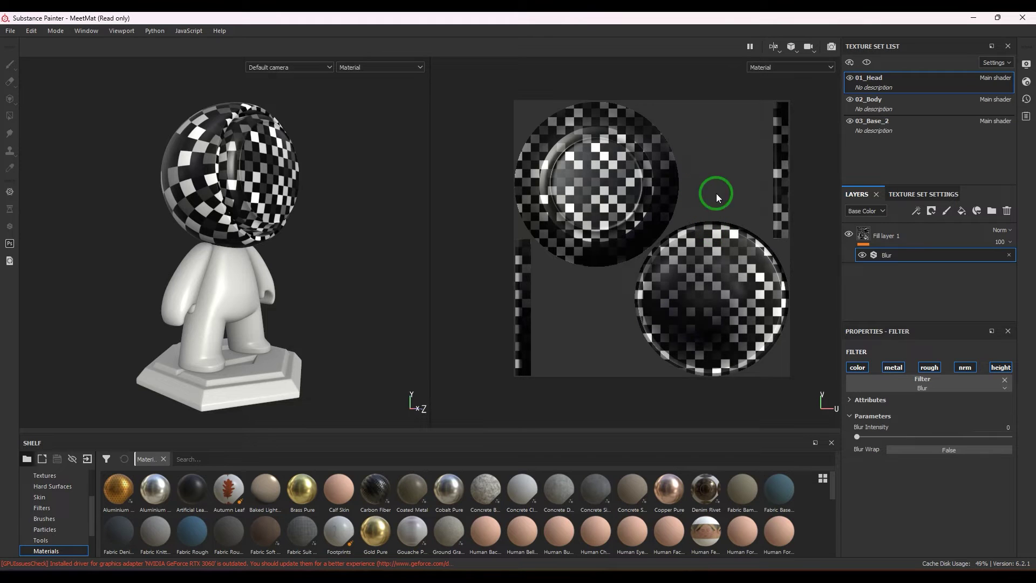
pyautogui.click(918, 121)
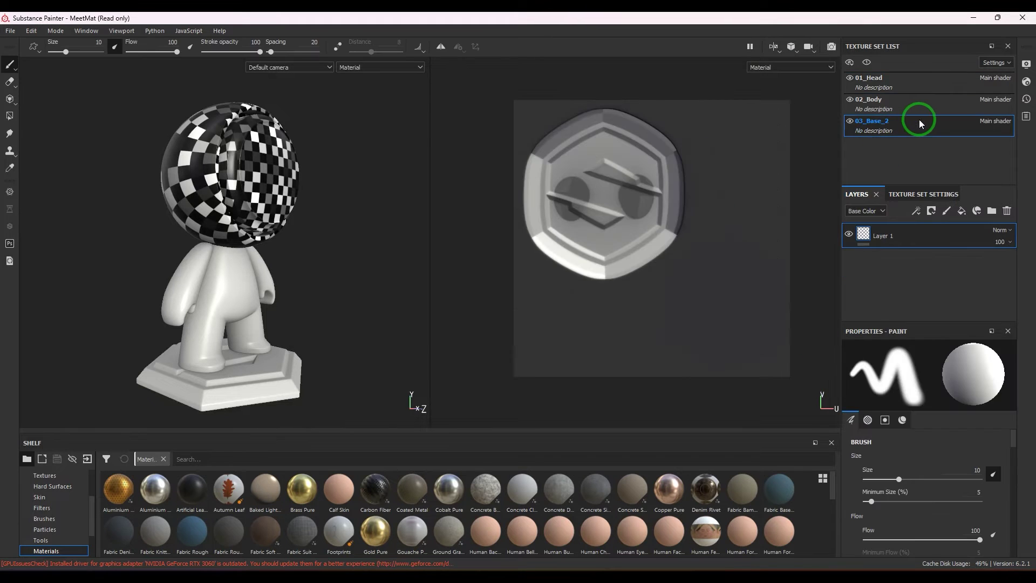
pyautogui.click(909, 110)
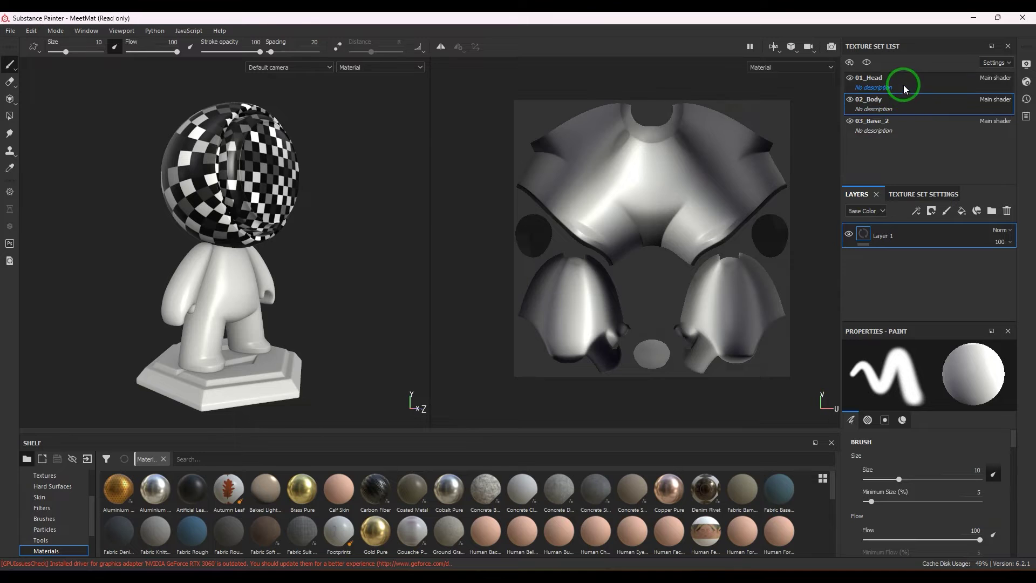
pyautogui.click(904, 86)
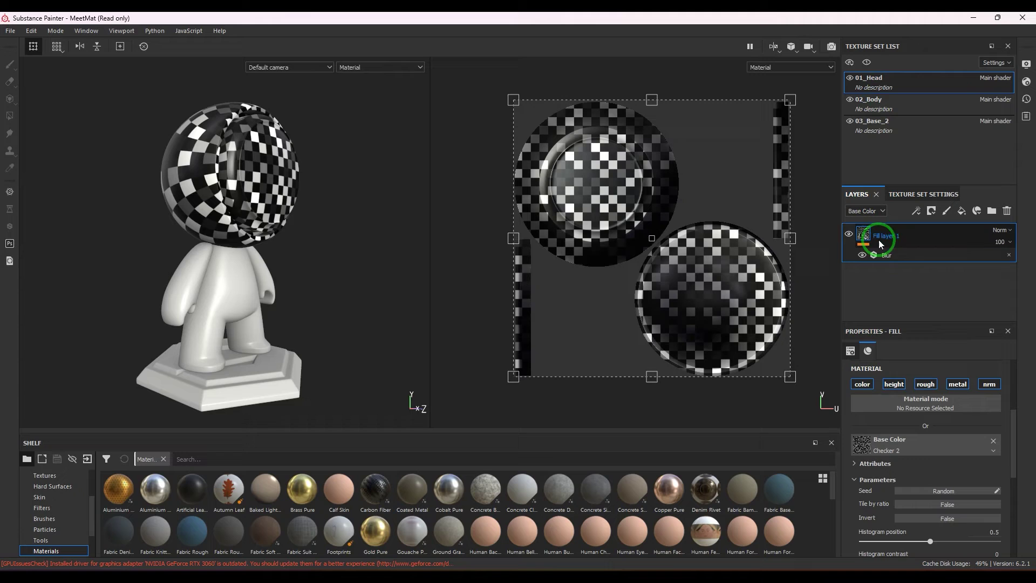
# - Set the head's Blur filter to an intensity of 5.75 and turn Blur Wrap to True
pyautogui.click(906, 256)
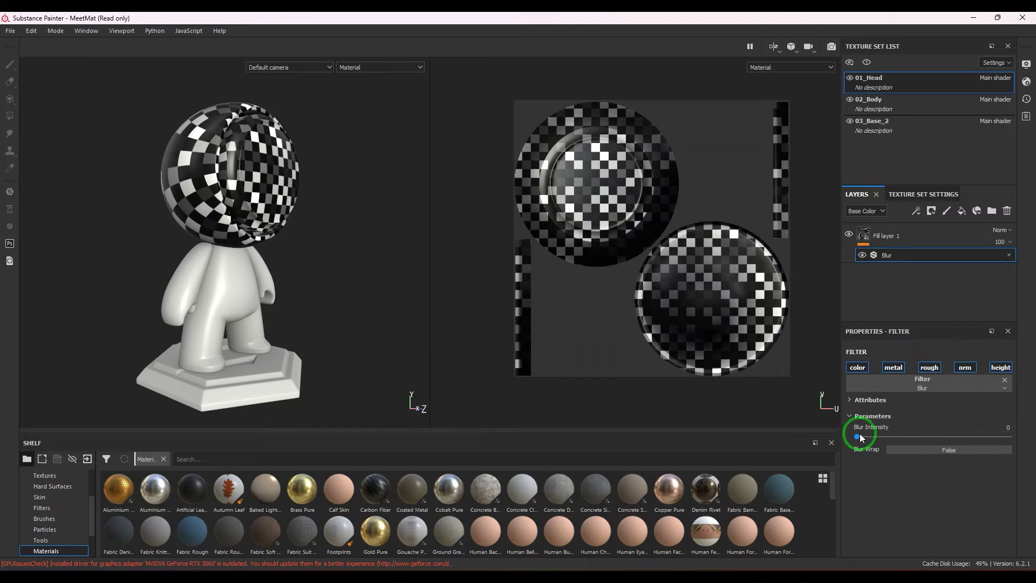
pyautogui.moveTo(860, 437); pyautogui.dragTo(911, 437)
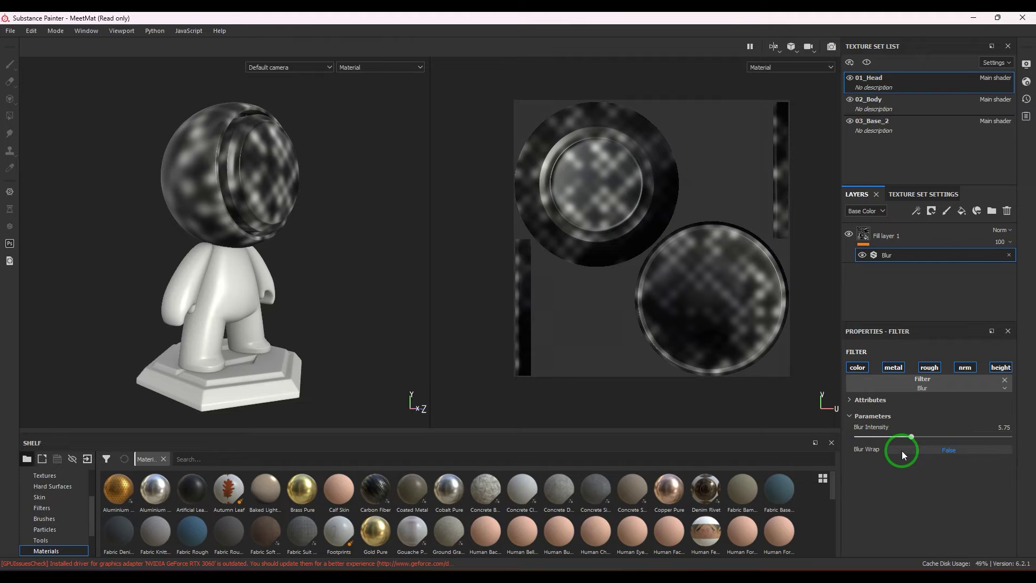
pyautogui.click(902, 451)
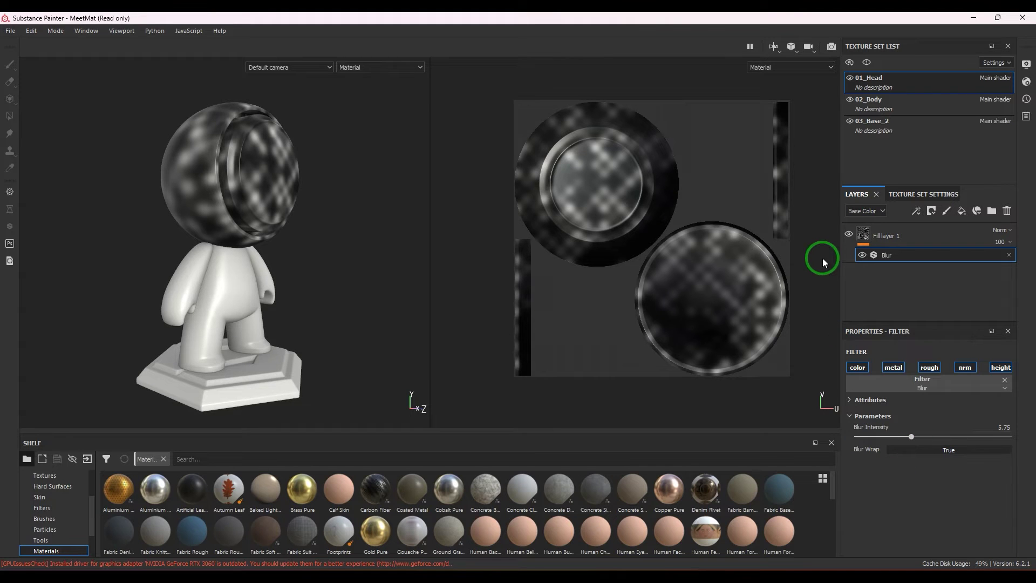
# - Display only the Base Color channel in the viewports and inspect the blurred checker on the head's UV islands up close
pyautogui.click(781, 67)
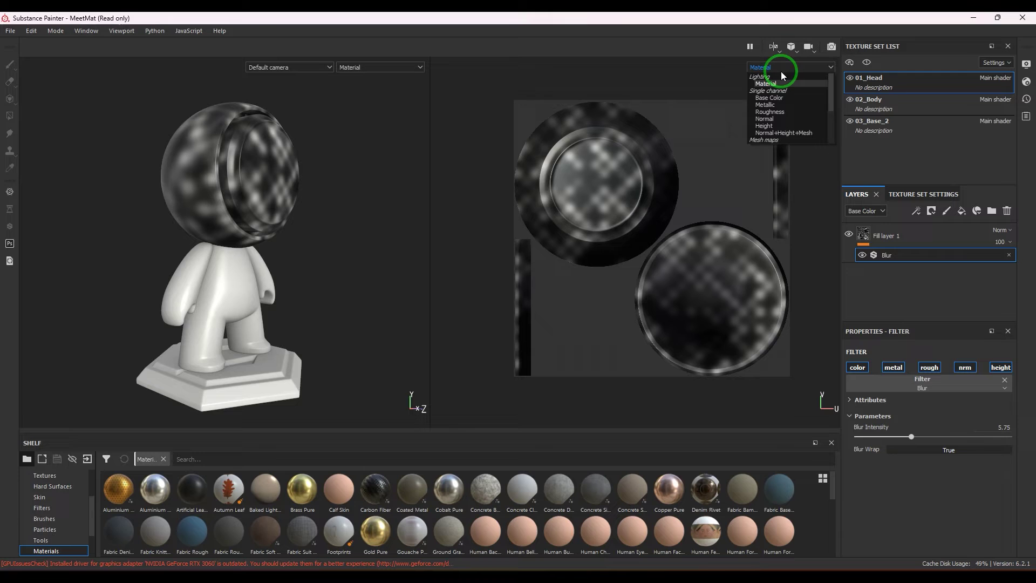
pyautogui.click(771, 98)
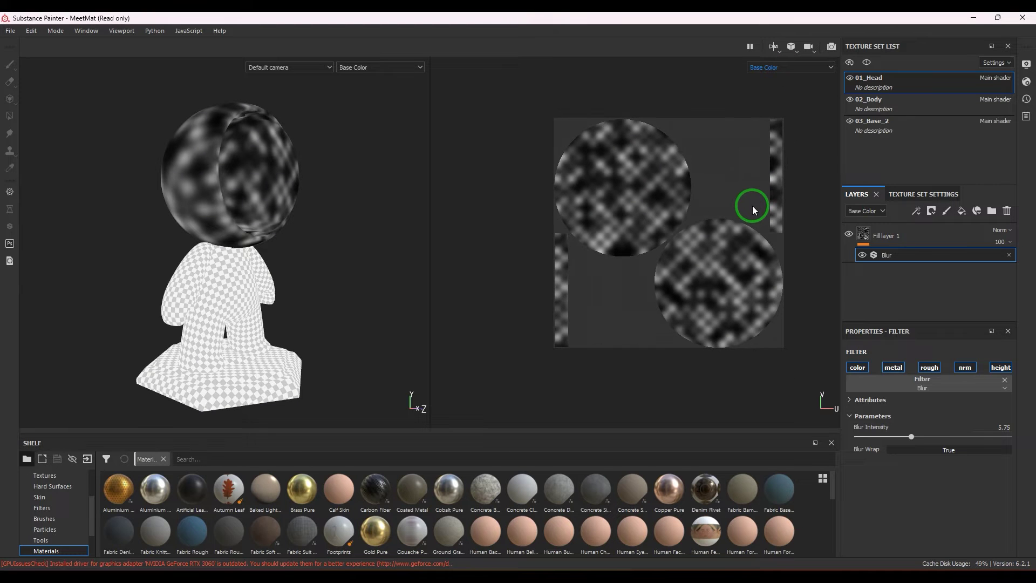
pyautogui.scroll(3, 753, 205)
pyautogui.scroll(1, 698, 218)
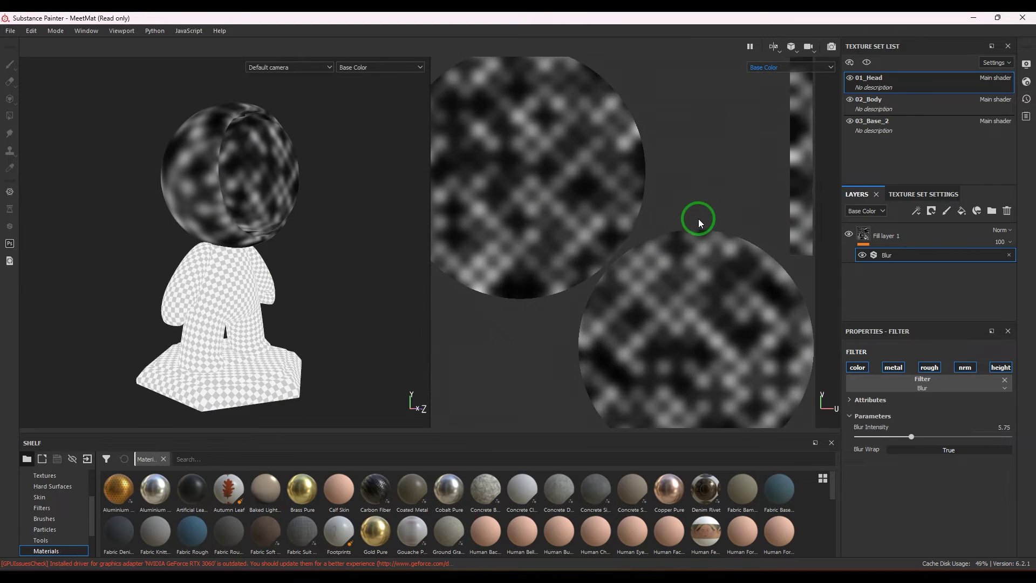
pyautogui.scroll(-2, 698, 219)
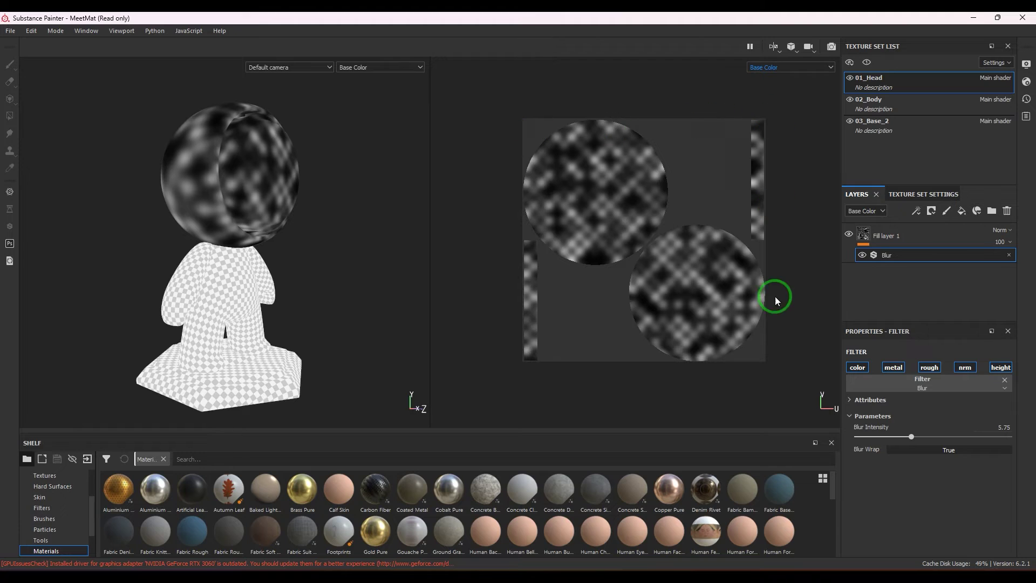
pyautogui.scroll(4, 695, 198)
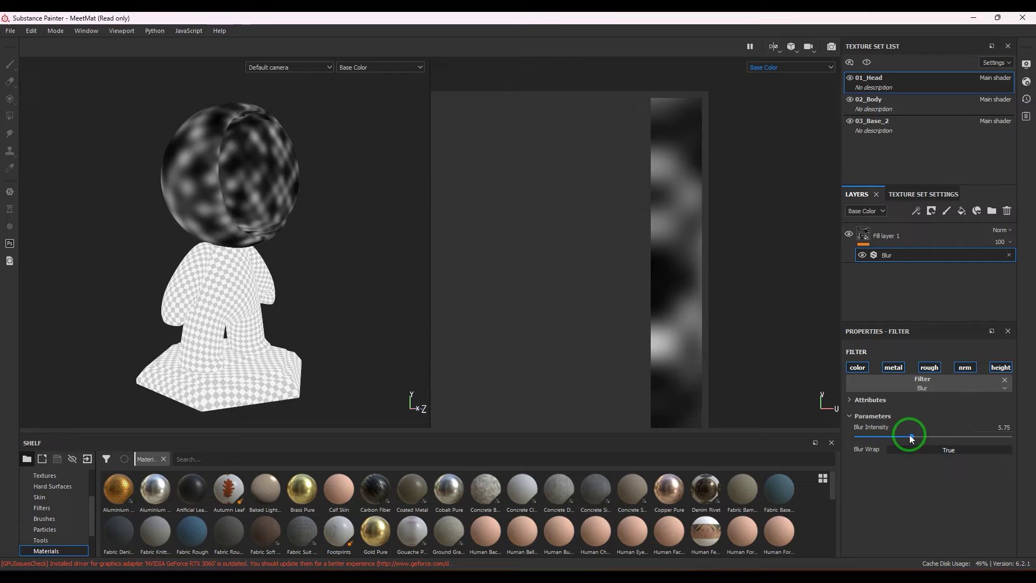
# - Set the Blur Intensity to 10.53, compare Blur Wrap off and on, leave it True, and frame the full UV layout
pyautogui.moveTo(910, 435); pyautogui.dragTo(956, 437)
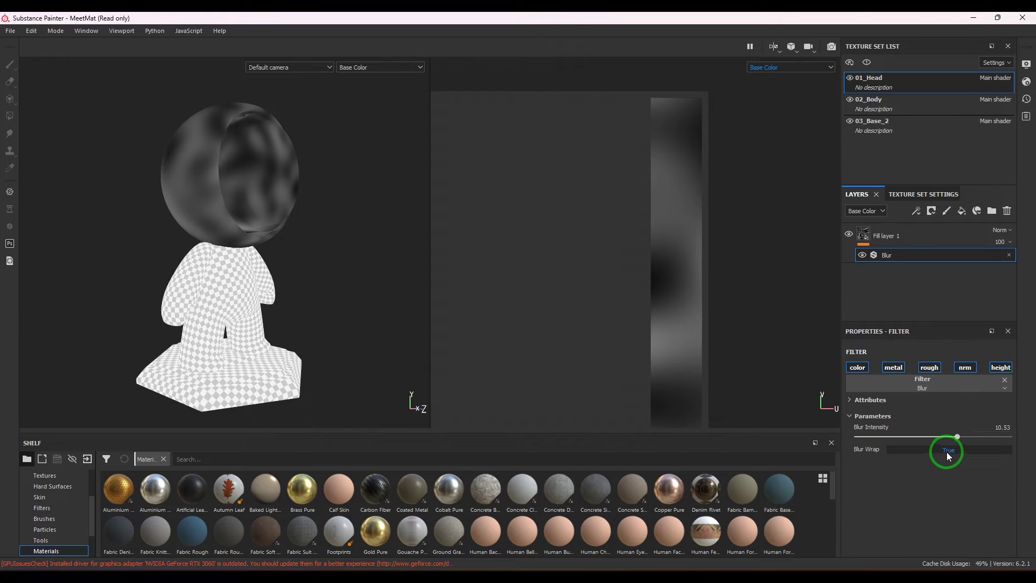
pyautogui.click(947, 451)
pyautogui.click(947, 452)
pyautogui.click(946, 451)
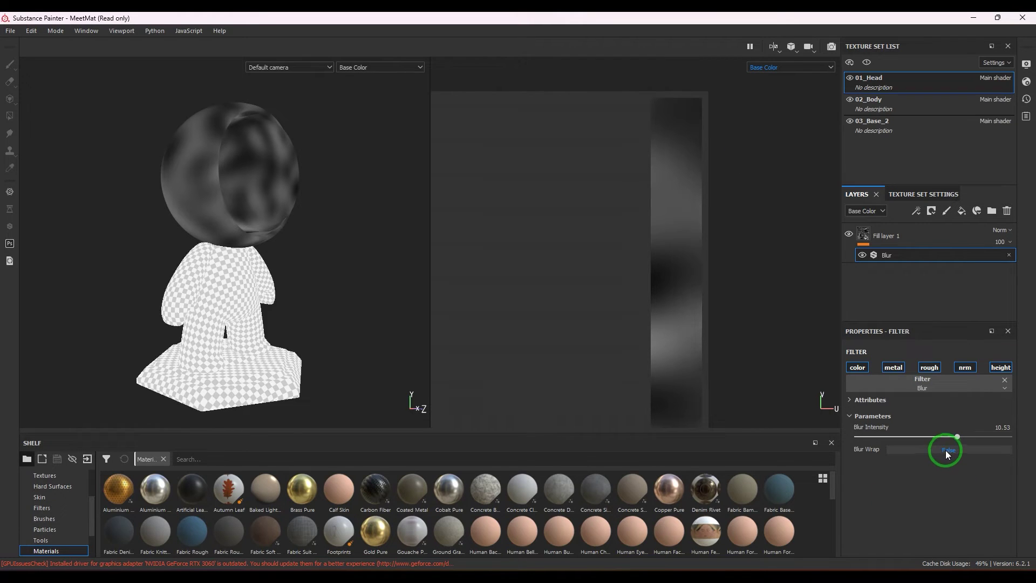
pyautogui.click(945, 450)
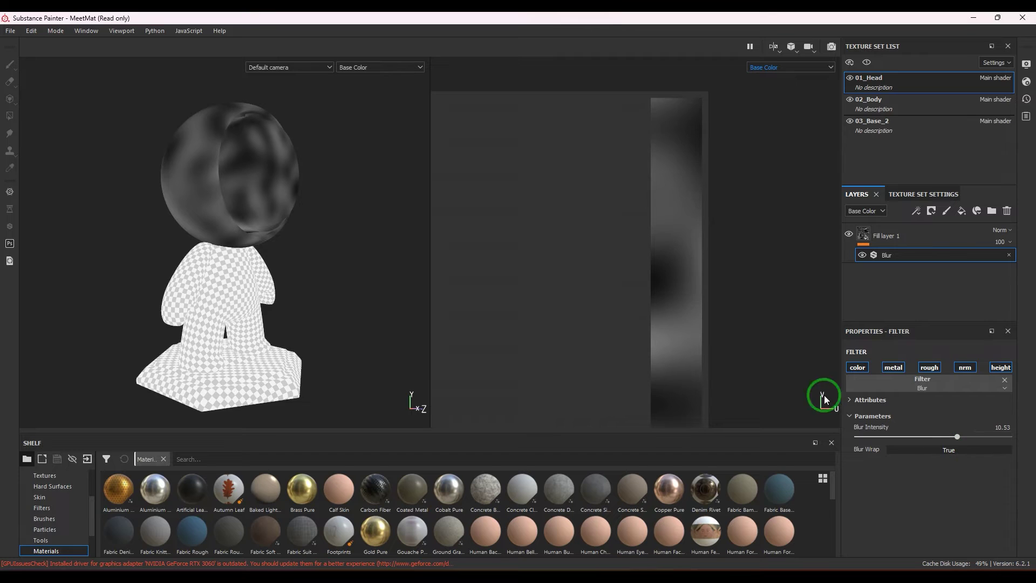
pyautogui.scroll(2, 624, 322)
pyautogui.press('f')
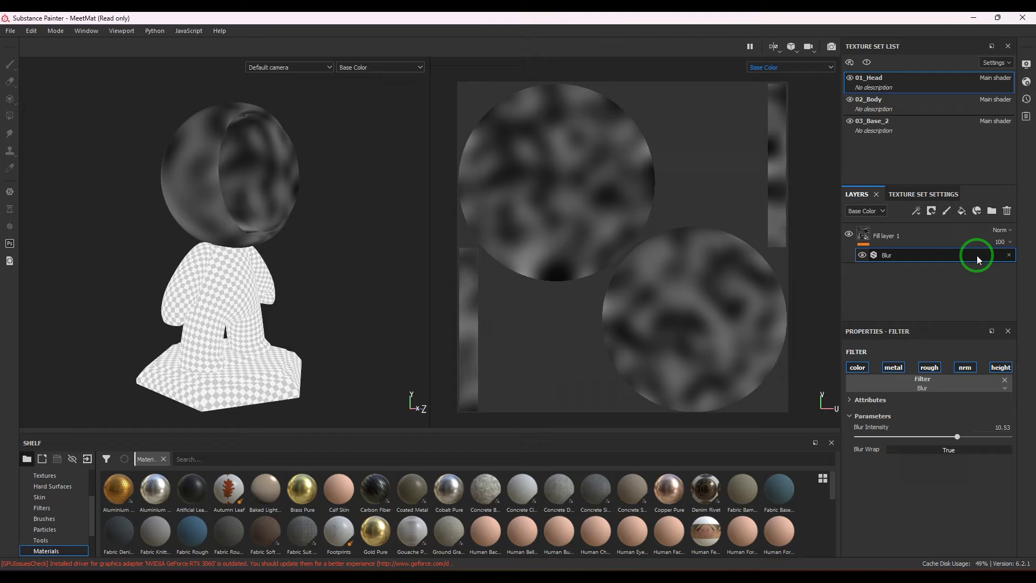
# - Remove the Blur filter from Fill layer 1 and clear the Checker 2 texture from its base color
pyautogui.click(1008, 255)
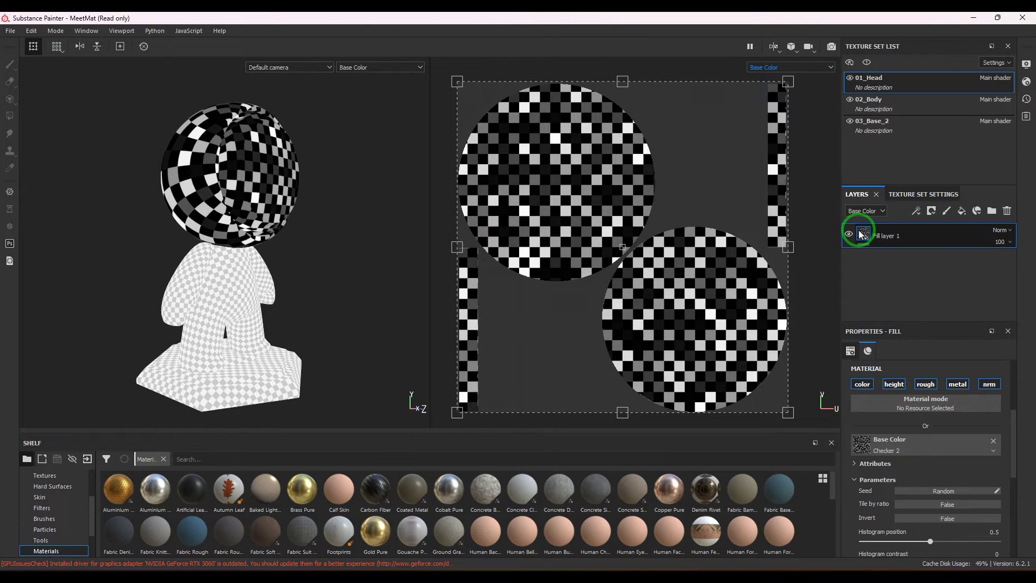
pyautogui.click(994, 440)
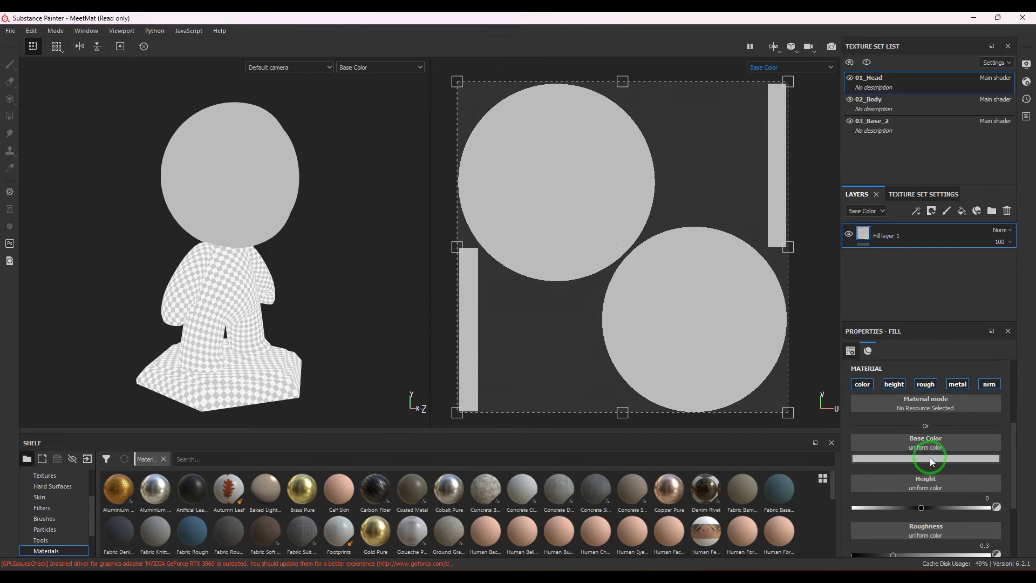
pyautogui.click(917, 212)
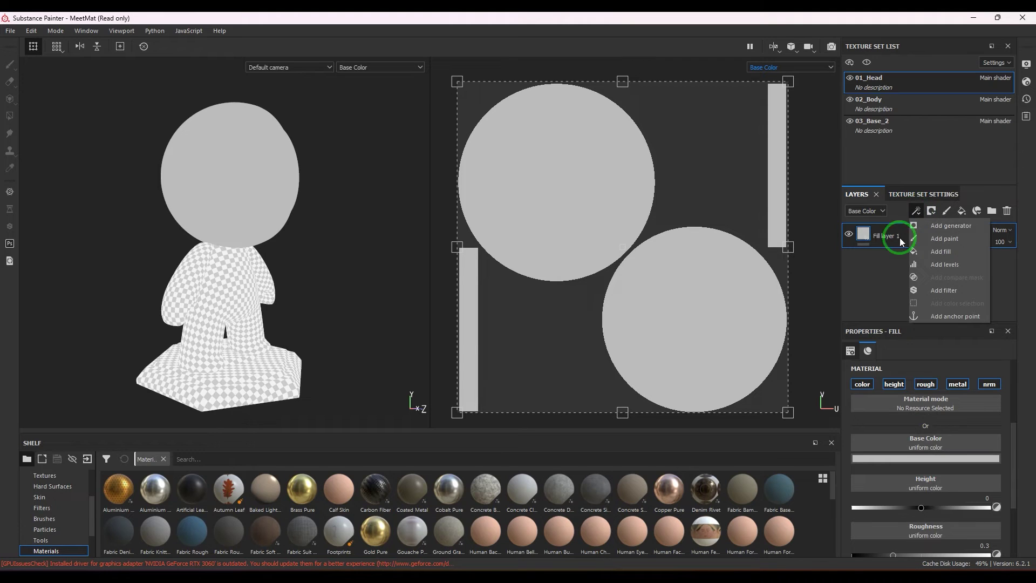
pyautogui.click(1024, 332)
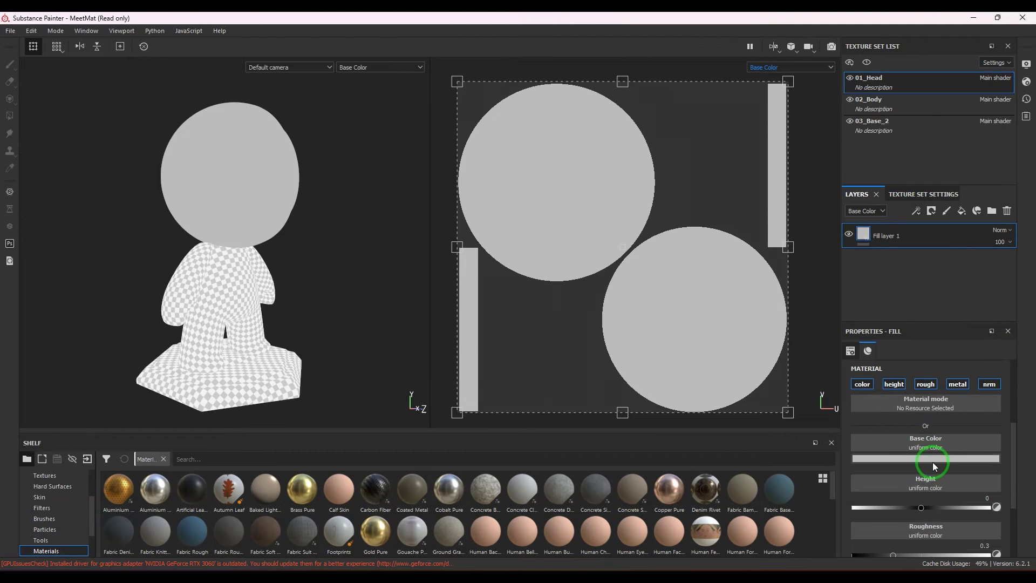
# - Set the uniform base color of Fill layer 1 to a dark teal
pyautogui.click(933, 458)
pyautogui.click(952, 397)
pyautogui.click(979, 395)
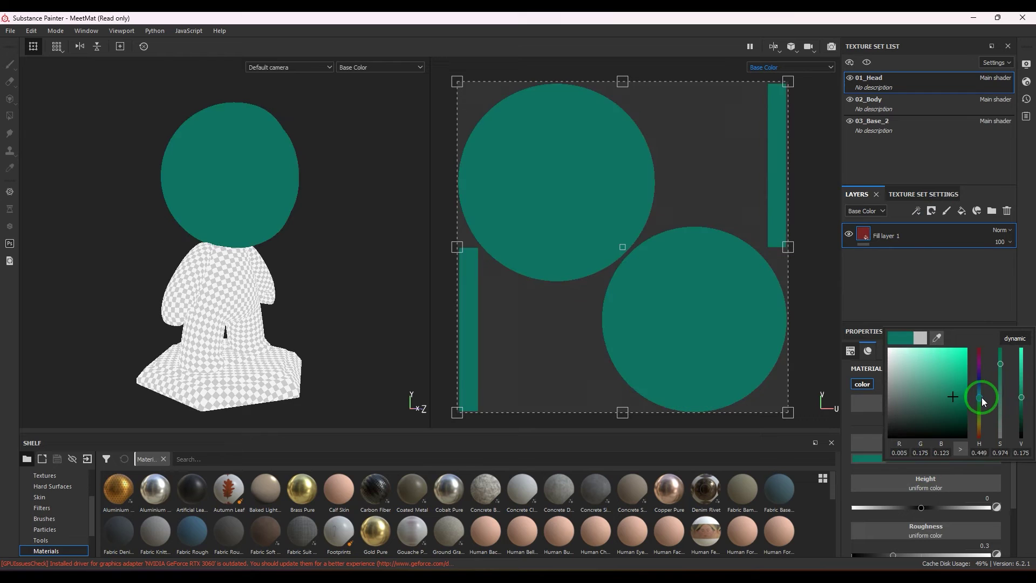
pyautogui.click(474, 140)
# - Switch the viewports from the Base Color channel to the fully lit Material display
pyautogui.click(366, 68)
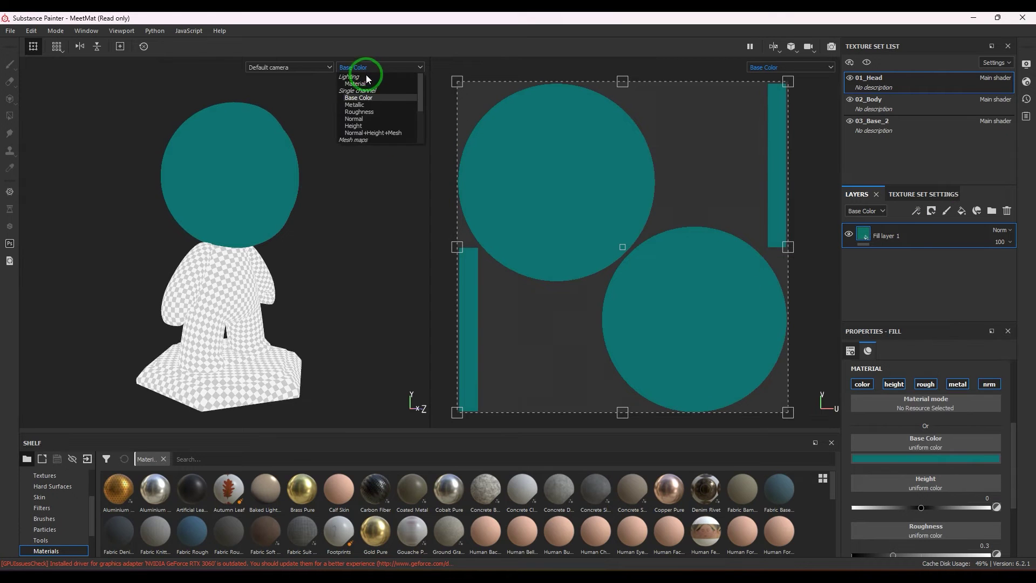
pyautogui.click(366, 82)
pyautogui.click(581, 334)
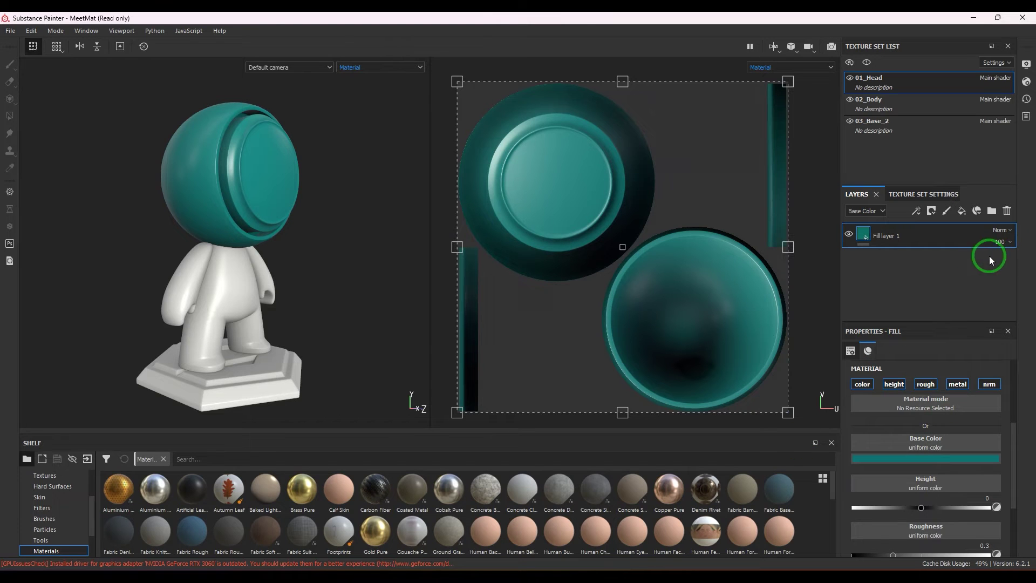
# - Add a second fill layer above the teal one and set its metallic to 1 and roughness to 0.2218
pyautogui.click(961, 215)
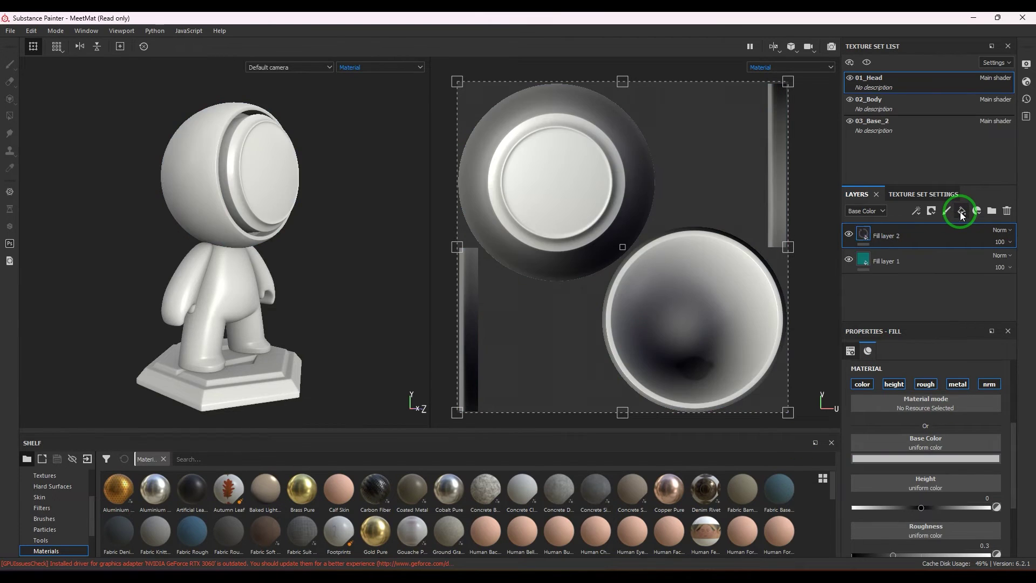
pyautogui.scroll(-2, 943, 481)
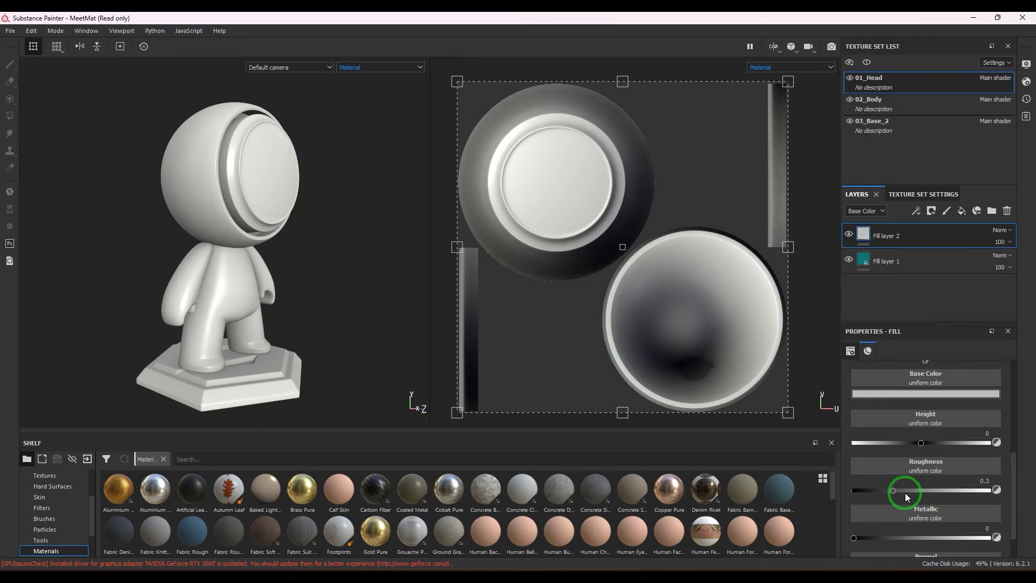
pyautogui.moveTo(884, 538); pyautogui.dragTo(990, 538)
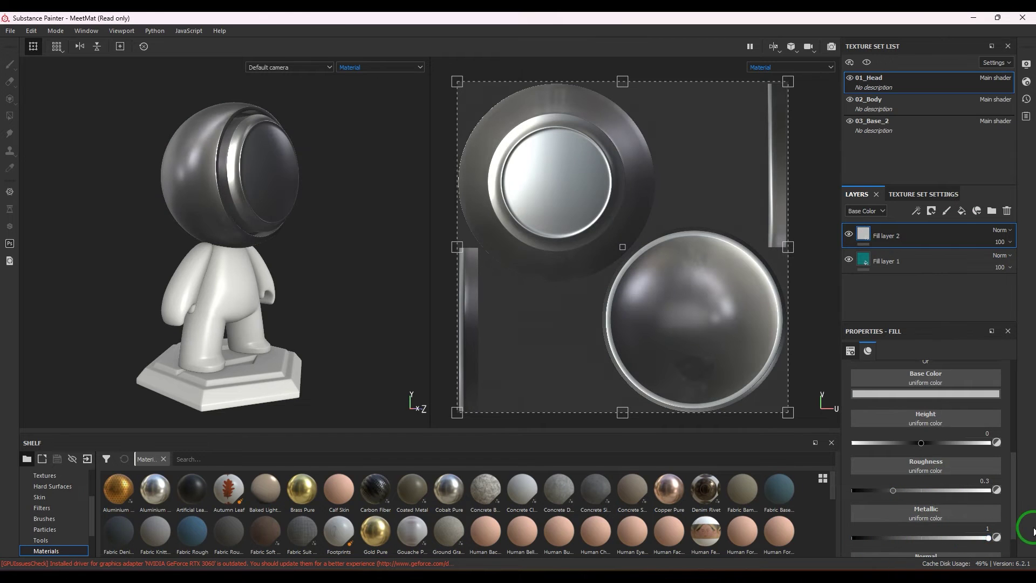
pyautogui.moveTo(896, 488)
pyautogui.mouseDown()
pyautogui.moveTo(908, 487)
pyautogui.moveTo(882, 494)
pyautogui.mouseUp()
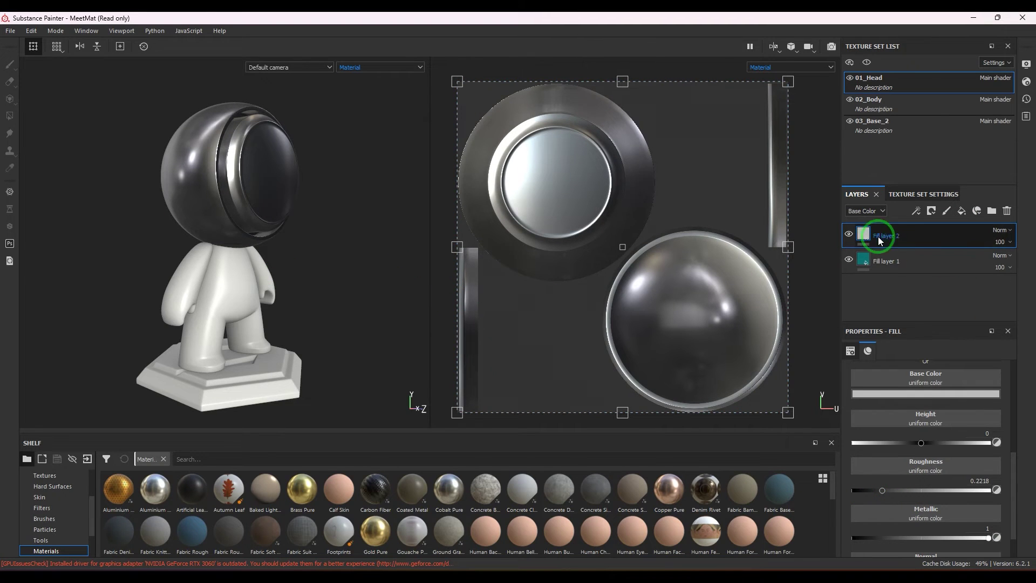
# - Add a white mask to Fill layer 2 and add a fill effect to that mask
pyautogui.click(930, 211)
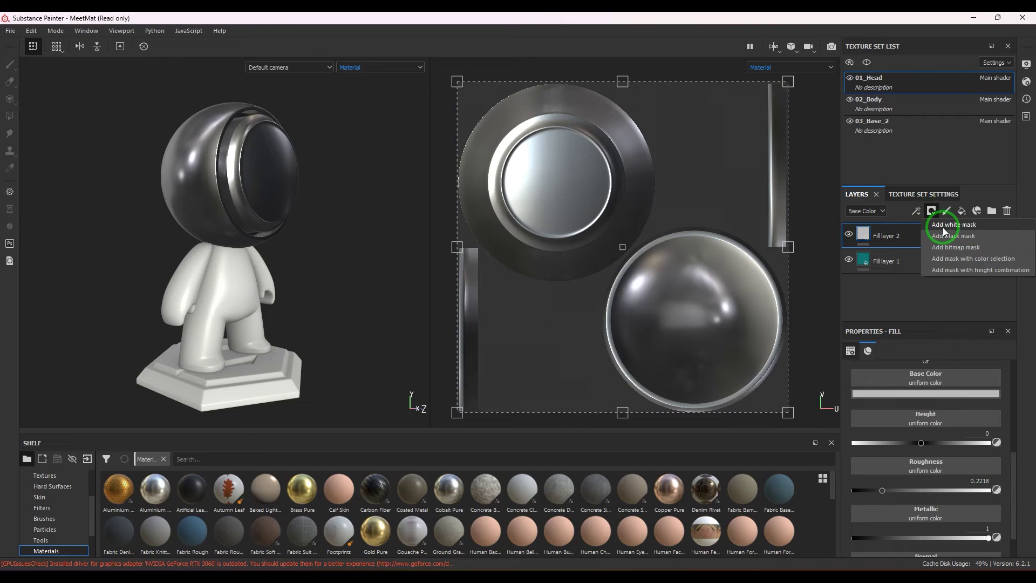
pyautogui.click(943, 227)
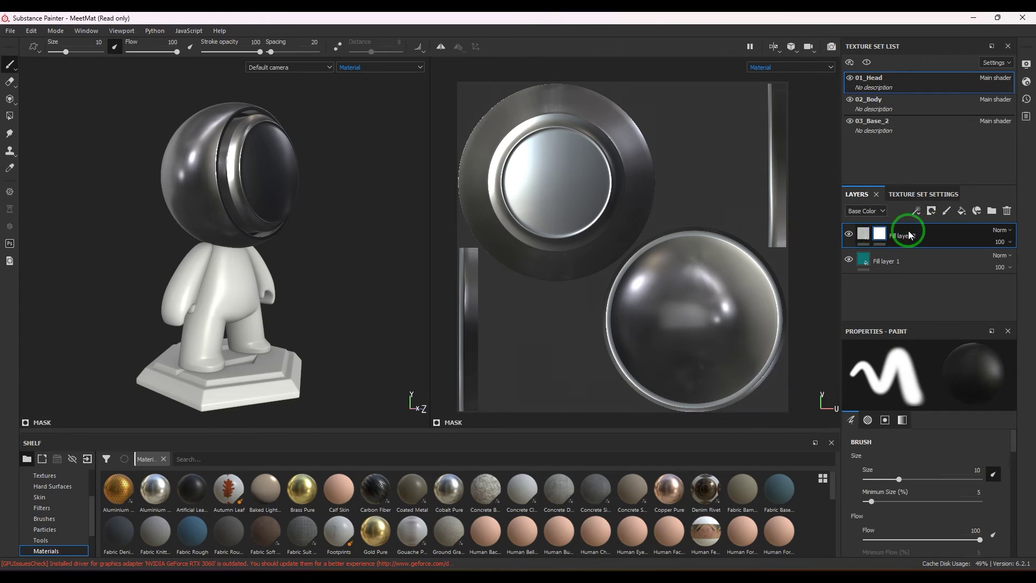
pyautogui.click(916, 212)
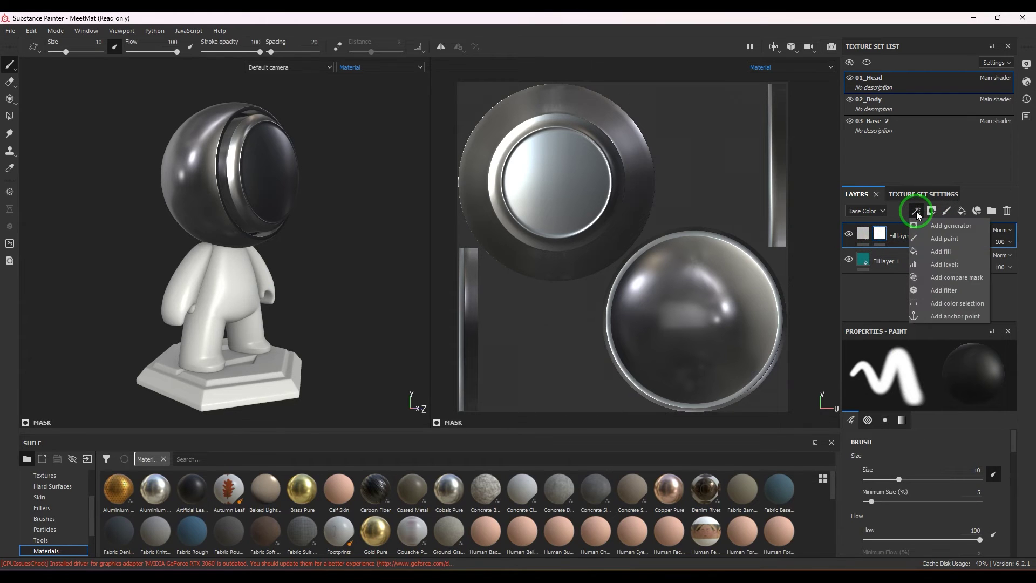
pyautogui.click(939, 251)
# - Browse the procedural textures and assign Fabric Puffy Line as the grayscale of the mask's fill effect
pyautogui.click(932, 384)
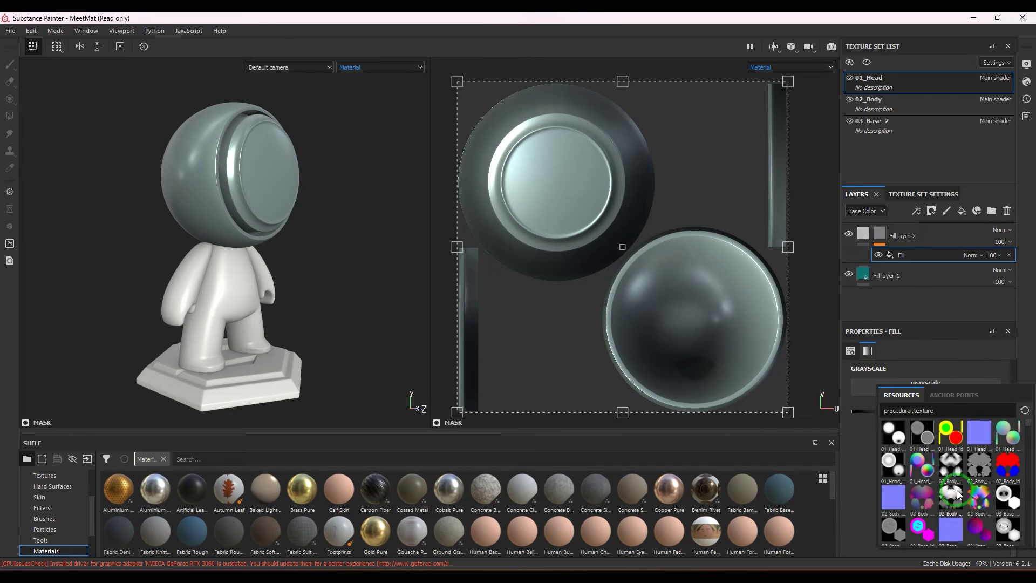
pyautogui.scroll(-10, 959, 489)
pyautogui.scroll(-10, 959, 489)
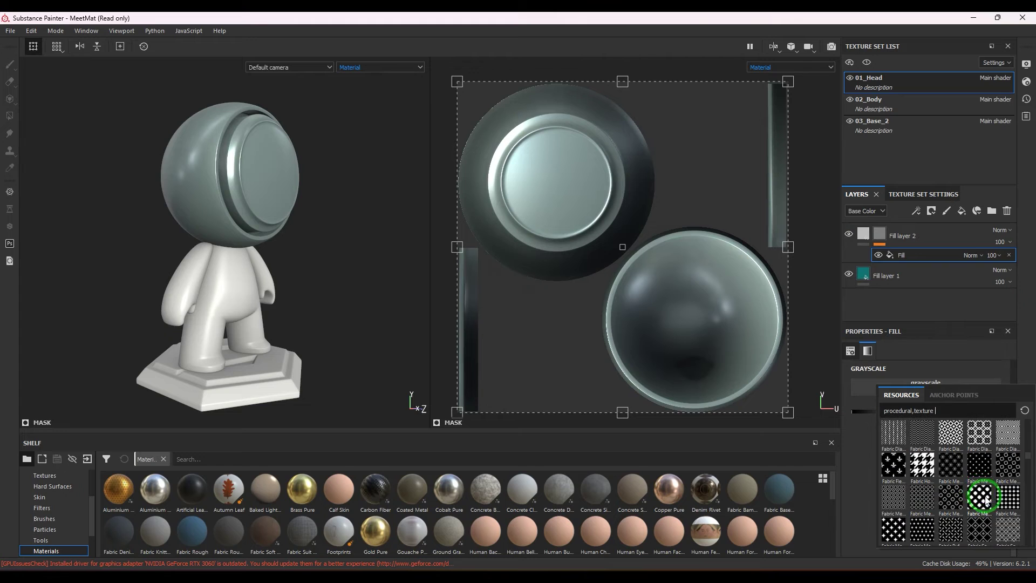
pyautogui.scroll(-3, 982, 495)
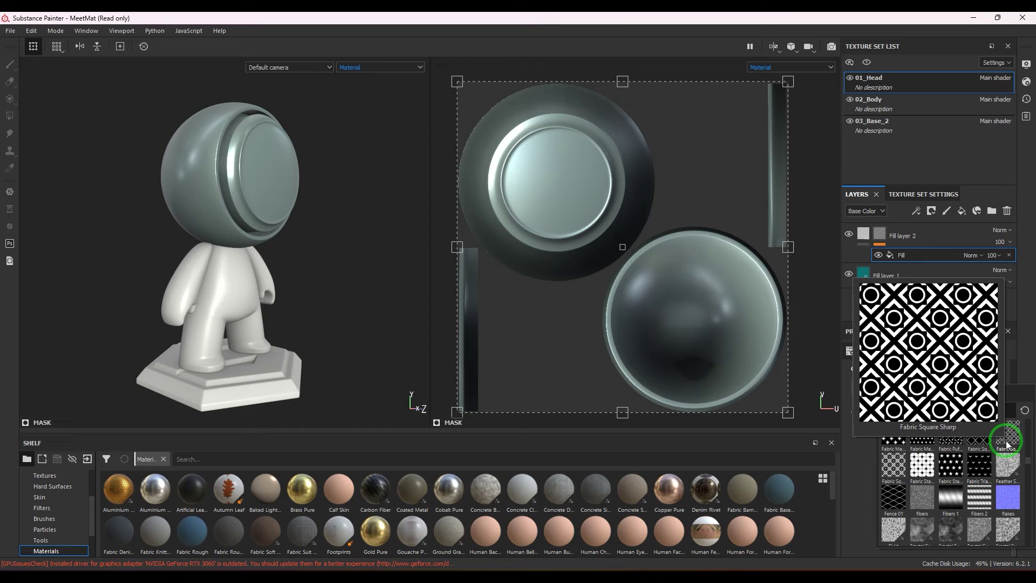
pyautogui.moveTo(982, 471)
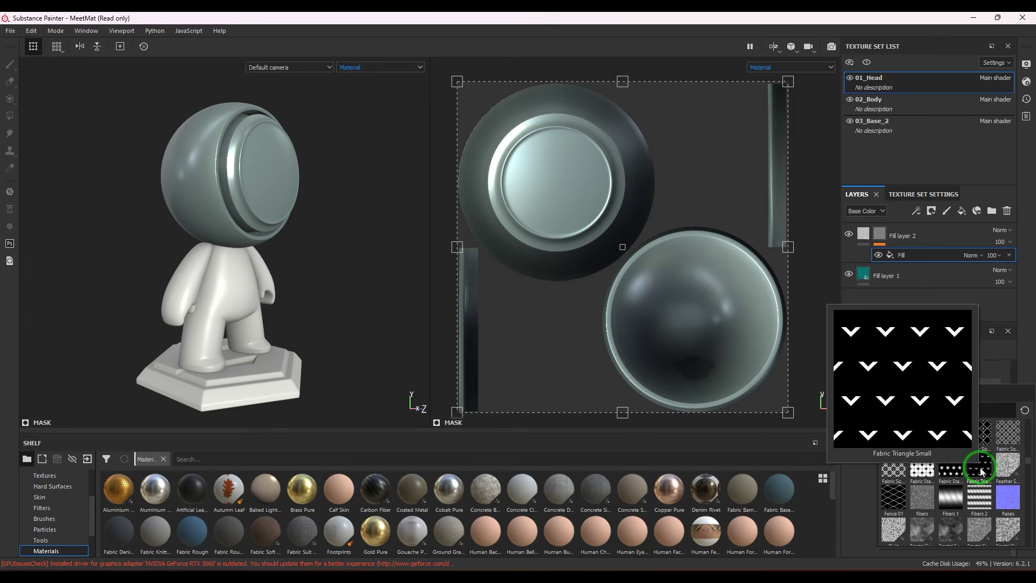
pyautogui.moveTo(925, 437)
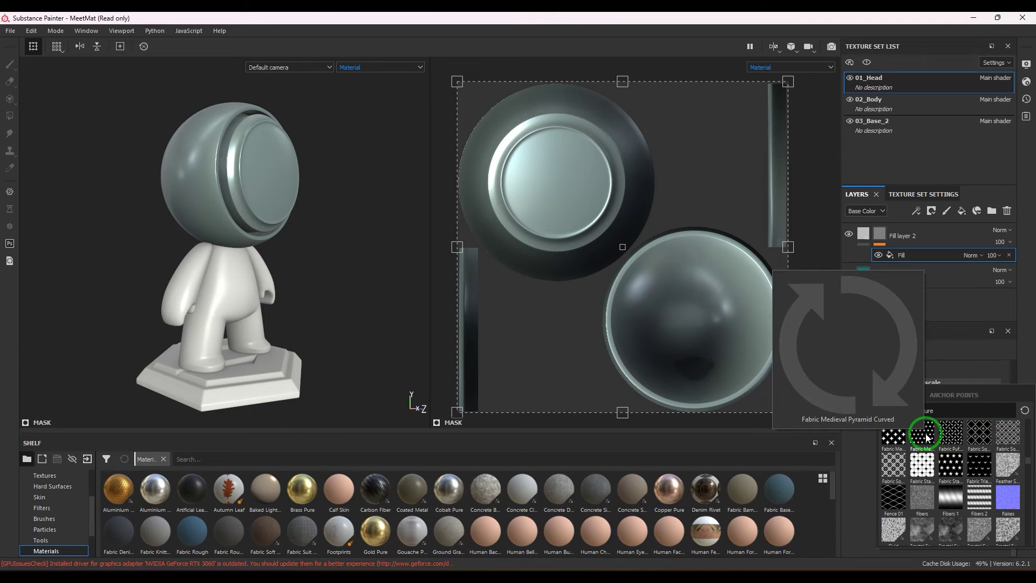
pyautogui.click(948, 433)
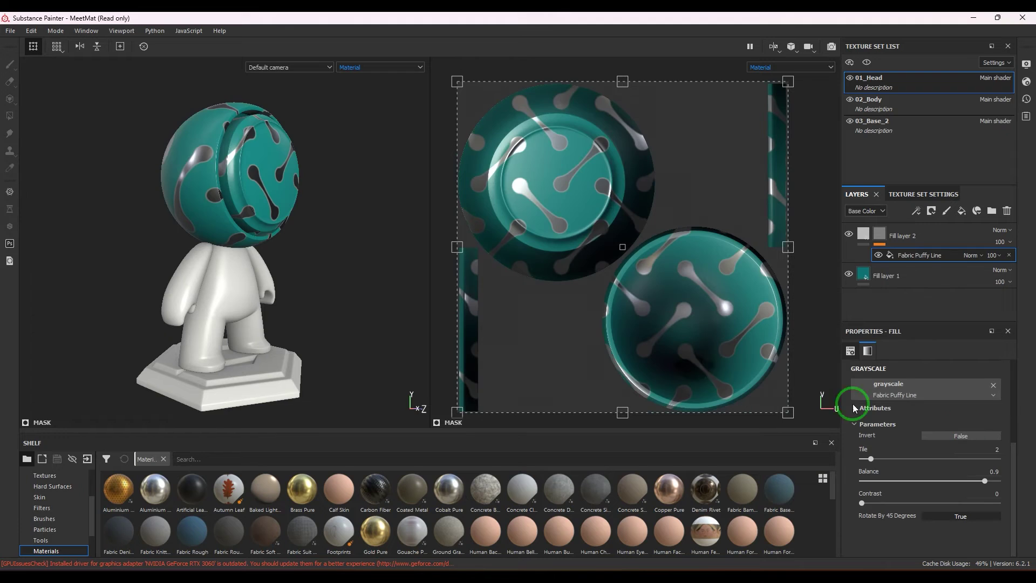
# - Set the height of Fill layer 2 to 0.6031 and the Tile value of its Fabric Puffy Line mask to 7
pyautogui.click(860, 234)
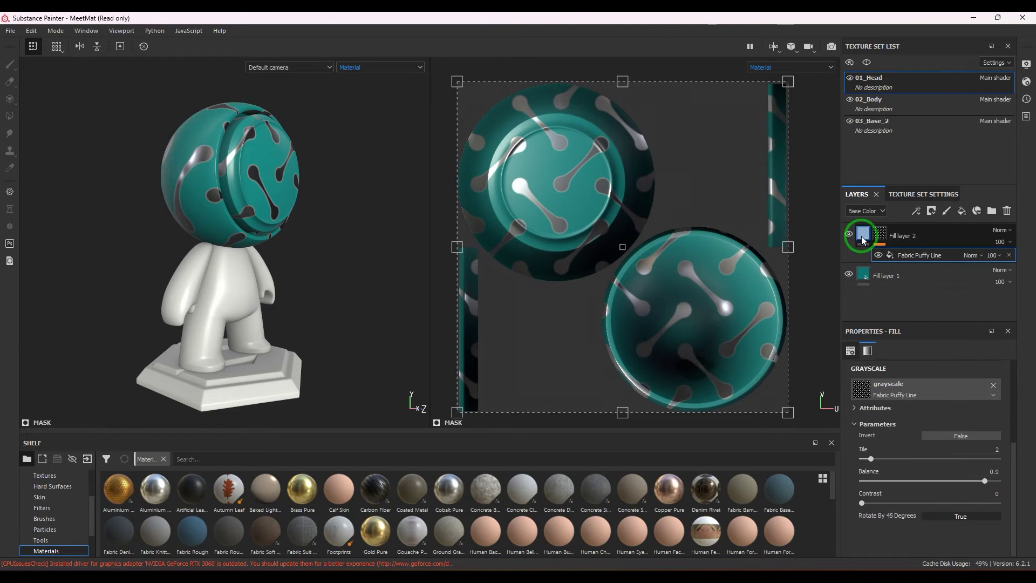
pyautogui.moveTo(923, 507); pyautogui.dragTo(969, 509)
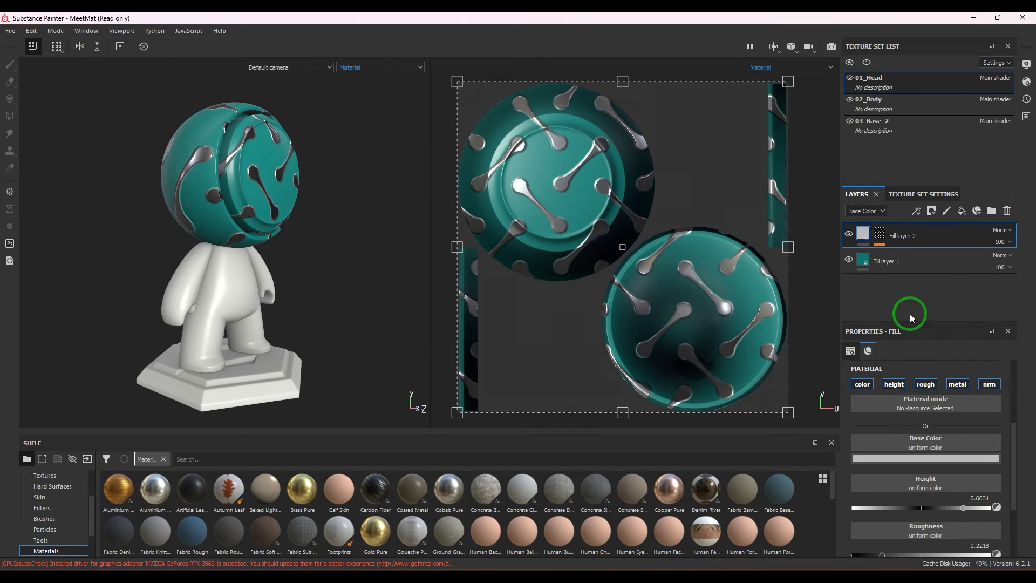
pyautogui.click(880, 233)
pyautogui.click(916, 256)
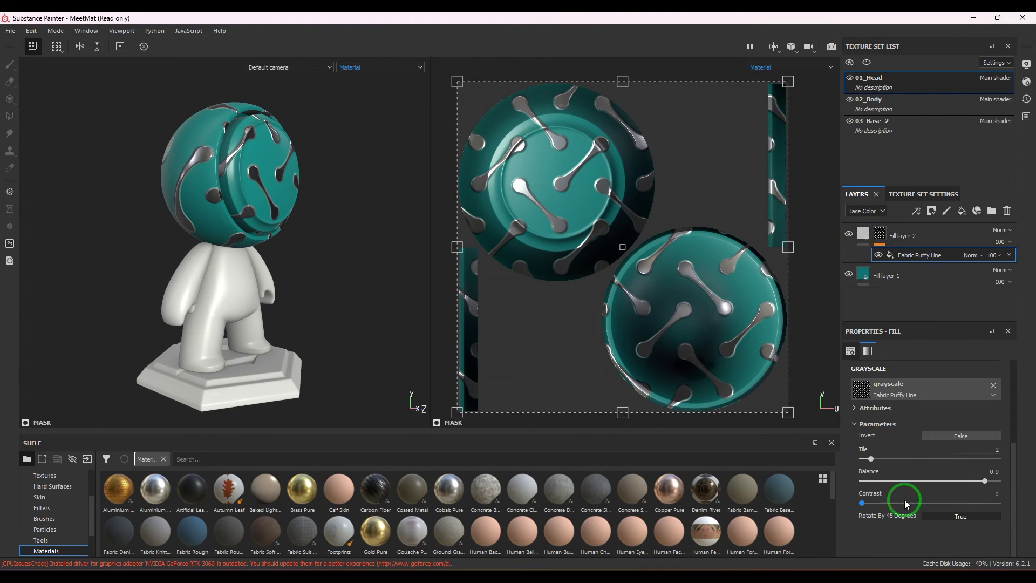
pyautogui.moveTo(871, 458); pyautogui.dragTo(916, 458)
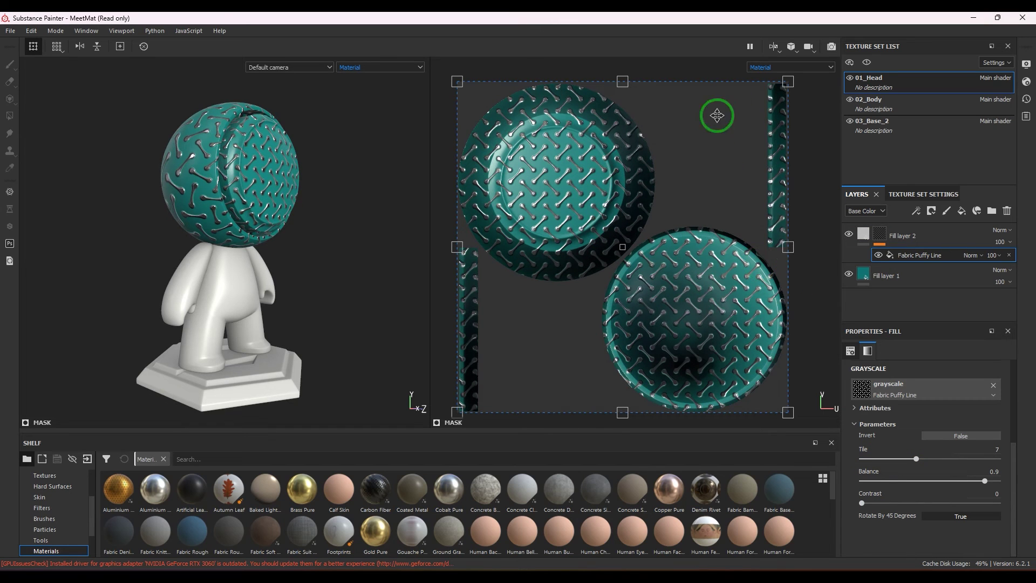
# - Show only the 3D view and examine the raised metallic pattern on the head up close
pyautogui.click(775, 48)
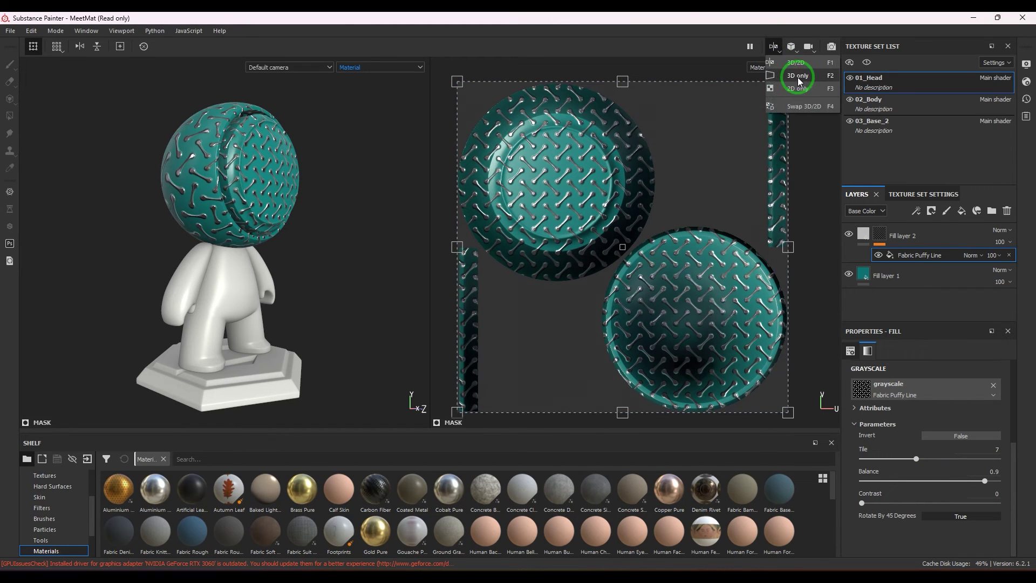
pyautogui.click(798, 76)
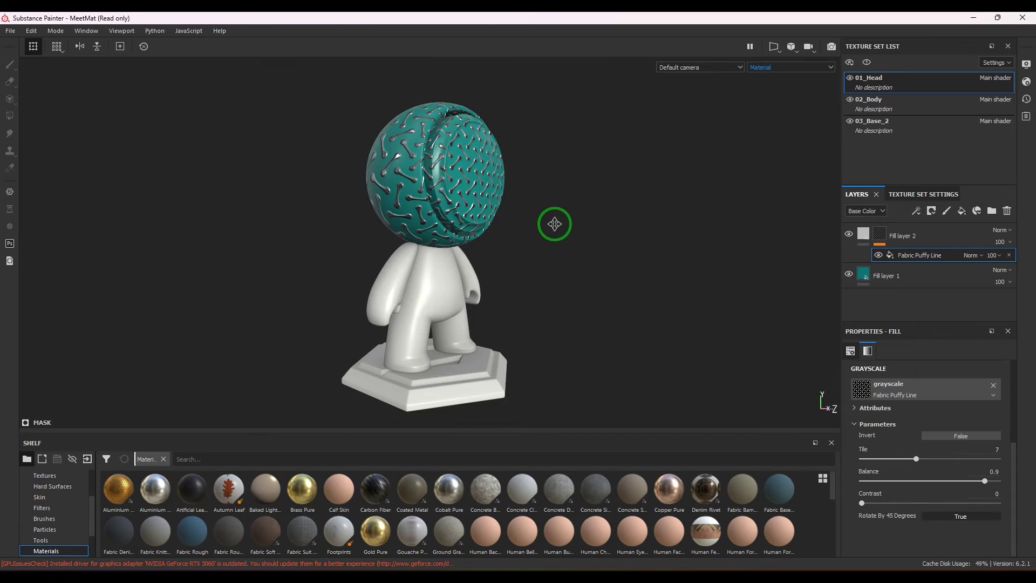
pyautogui.keyDown('alt'); pyautogui.moveTo(555, 223); pyautogui.dragTo(577, 270, button='middle'); pyautogui.keyUp('alt')
pyautogui.keyDown('alt'); pyautogui.moveTo(583, 261); pyautogui.dragTo(654, 288, button='right'); pyautogui.keyUp('alt')
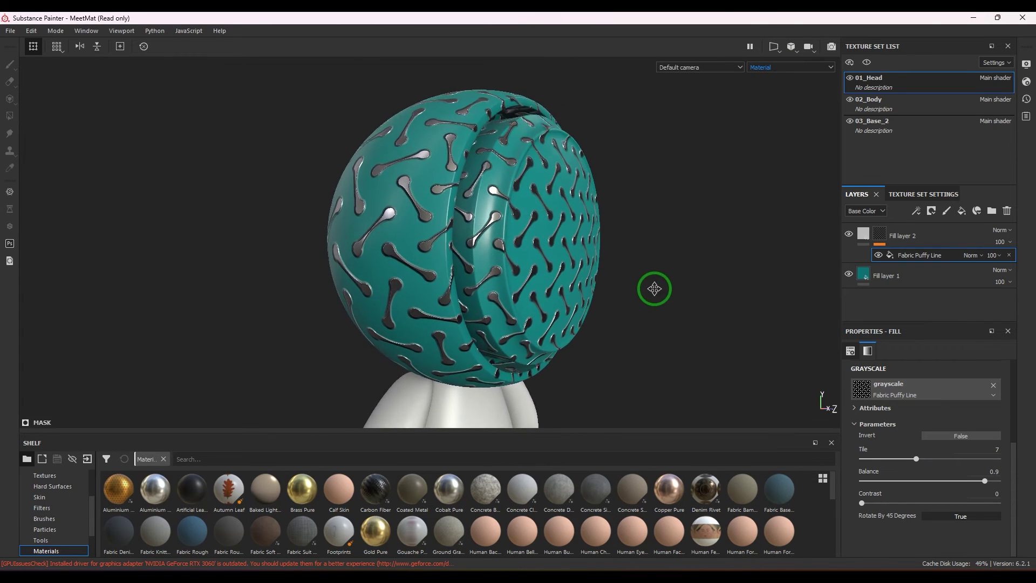
pyautogui.keyDown('alt'); pyautogui.moveTo(654, 289); pyautogui.dragTo(557, 291); pyautogui.keyUp('alt')
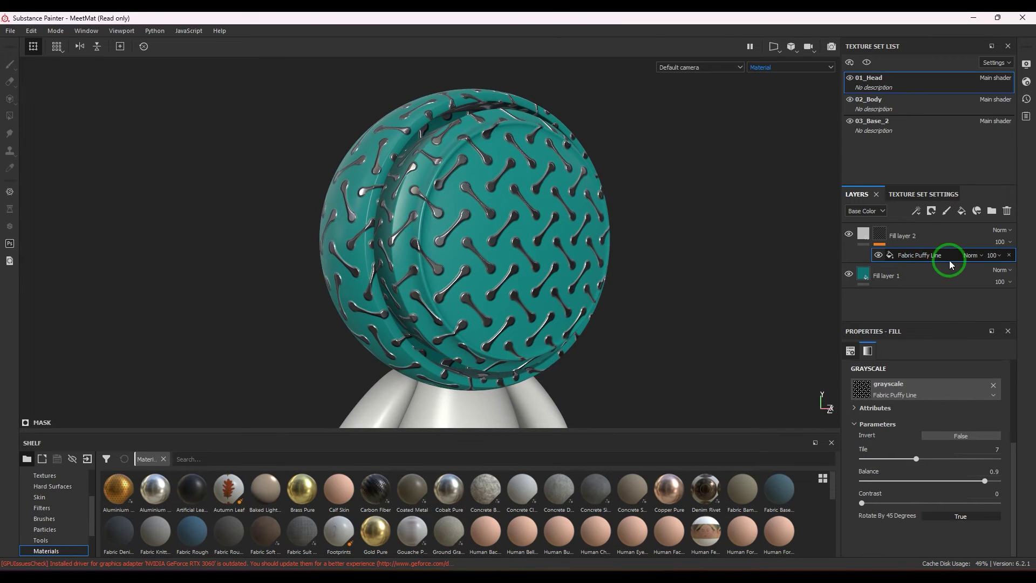
# - Add a Blur filter to the mask of Fill layer 2, above the Fabric Puffy Line fill
pyautogui.click(908, 238)
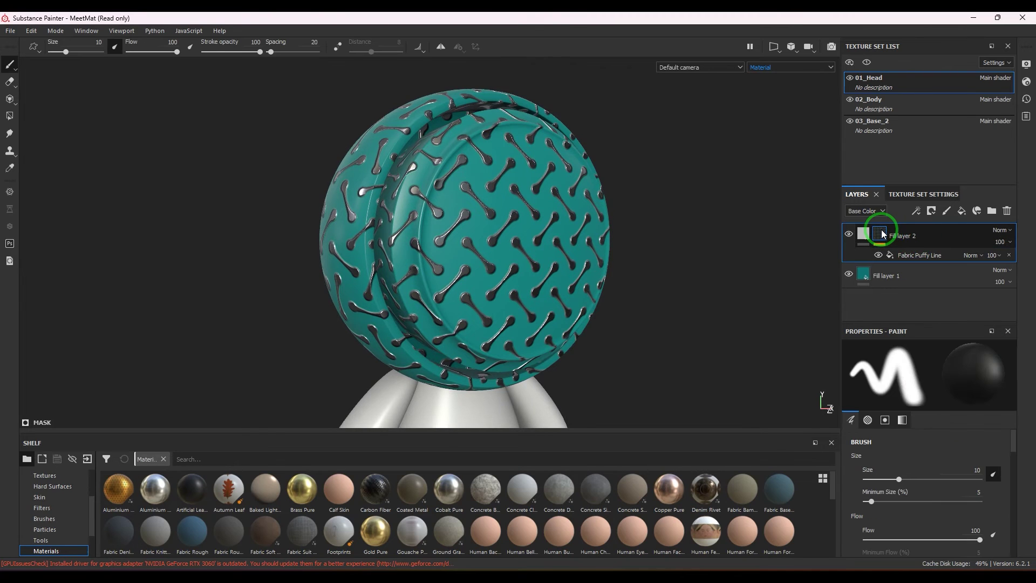
pyautogui.click(917, 211)
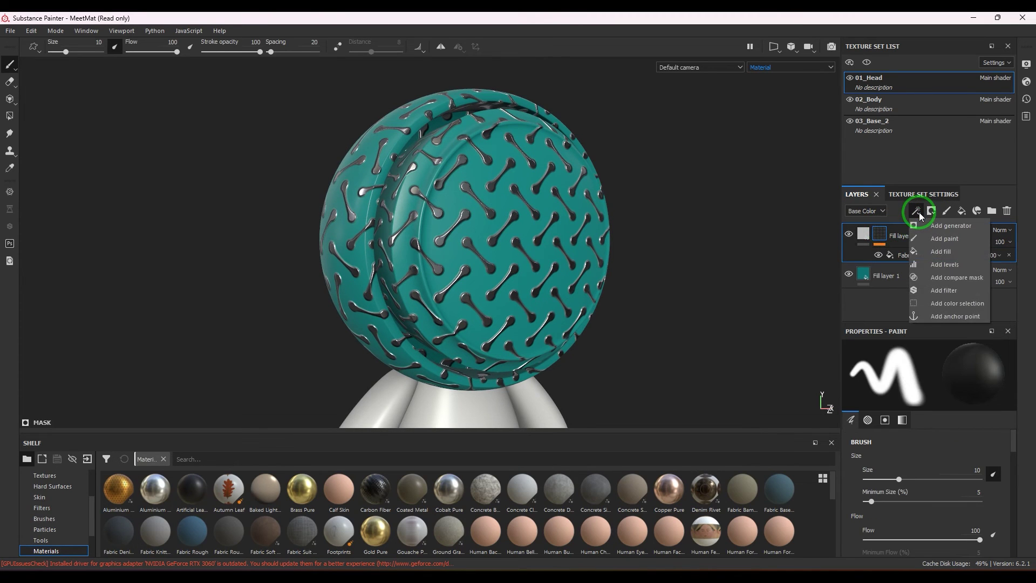
pyautogui.click(954, 289)
pyautogui.click(933, 370)
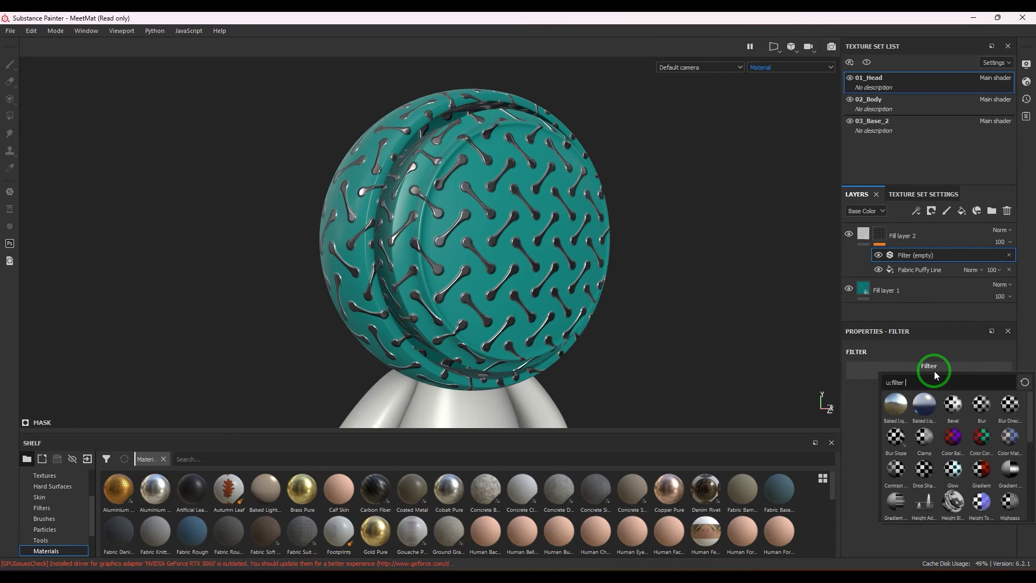
pyautogui.click(981, 405)
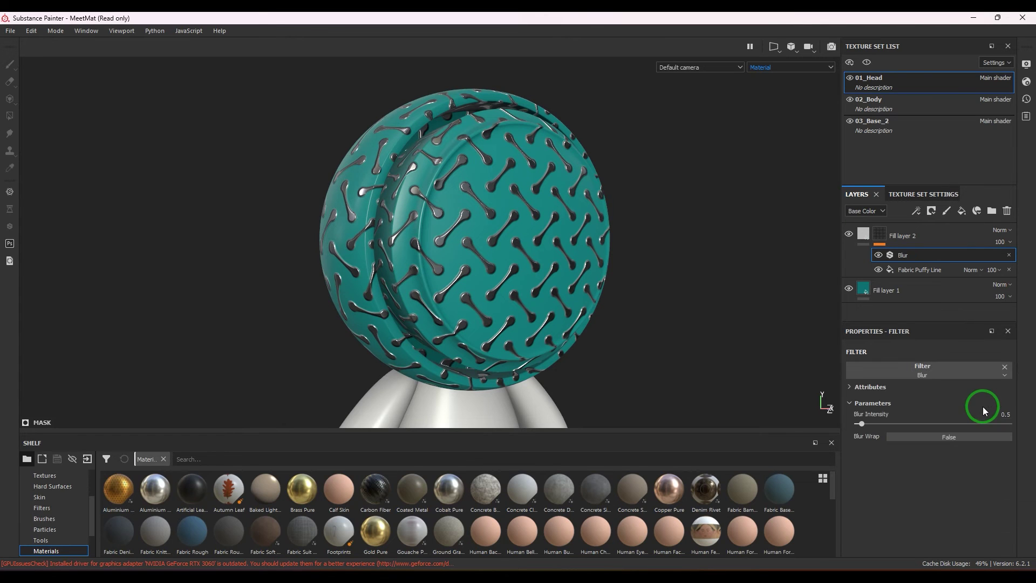
# - Set the mask's Blur Intensity to 0.91 and try Blur Wrap on, leaving it False
pyautogui.moveTo(863, 424)
pyautogui.mouseDown()
pyautogui.moveTo(897, 426)
pyautogui.moveTo(860, 432)
pyautogui.moveTo(872, 425)
pyautogui.mouseUp()
pyautogui.click(909, 437)
pyautogui.click(908, 435)
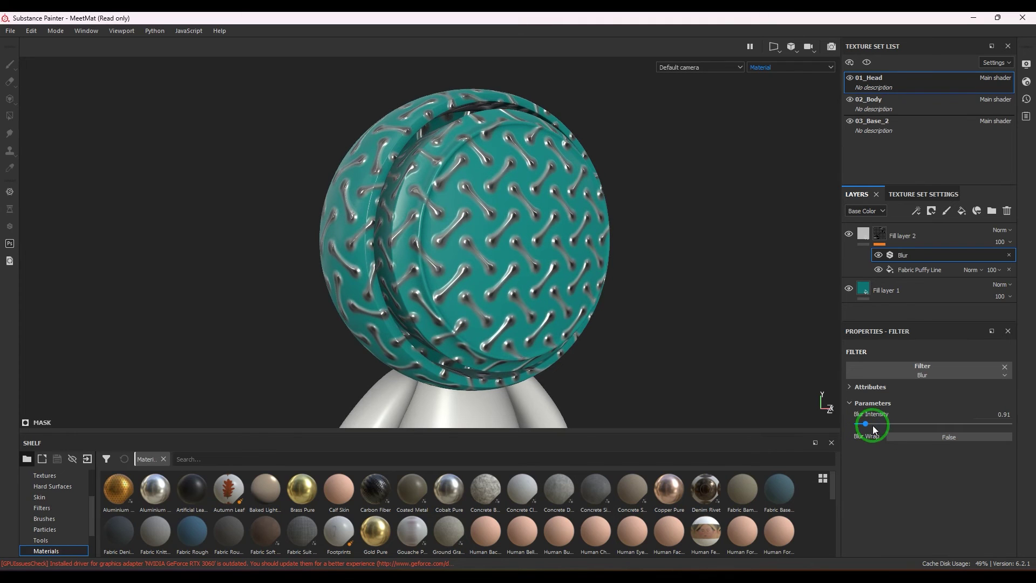
# - Add a fill layer above Fill layer 2 and set its Height channel blending mode to Normal
pyautogui.click(938, 247)
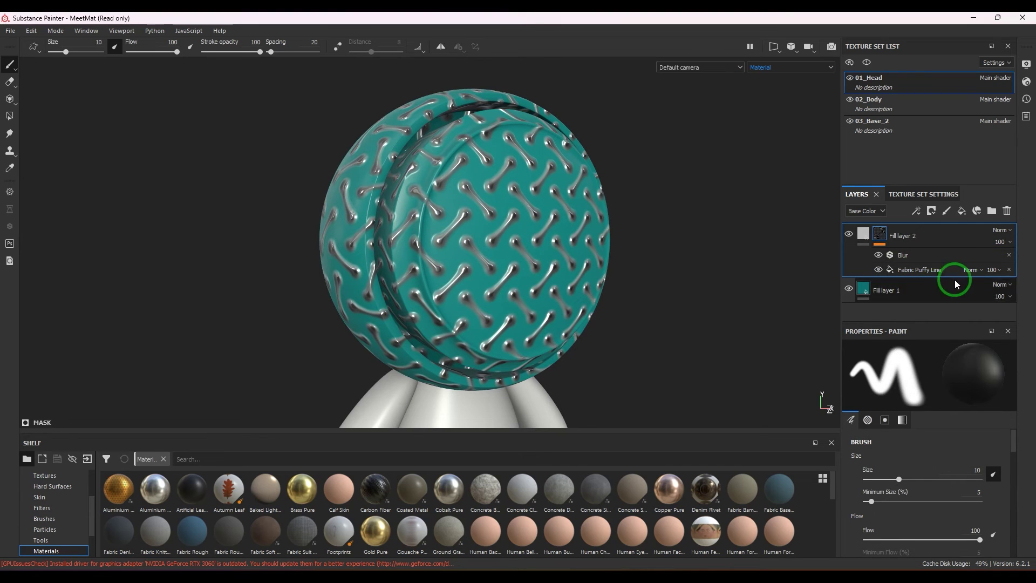
pyautogui.click(961, 211)
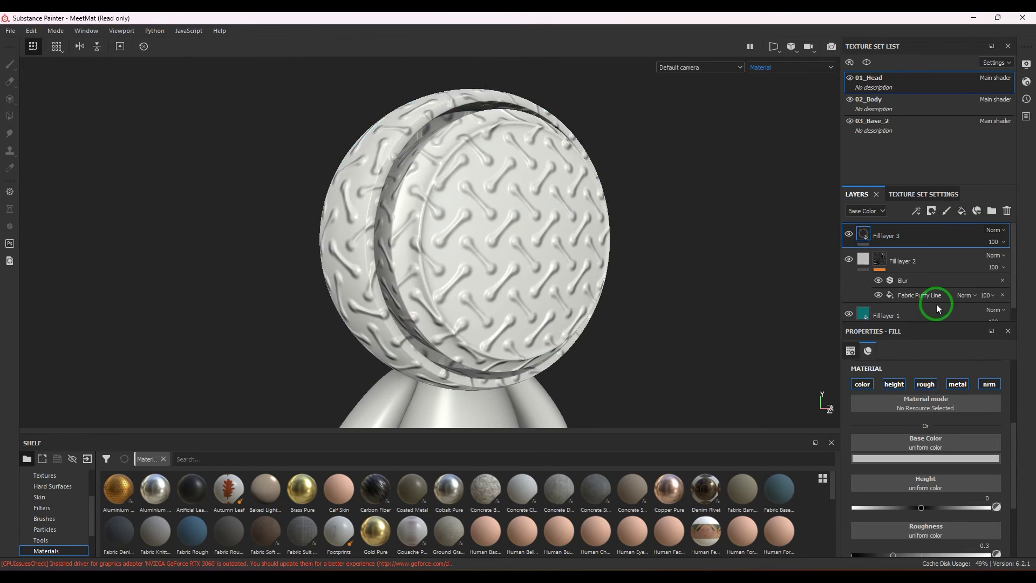
pyautogui.click(869, 210)
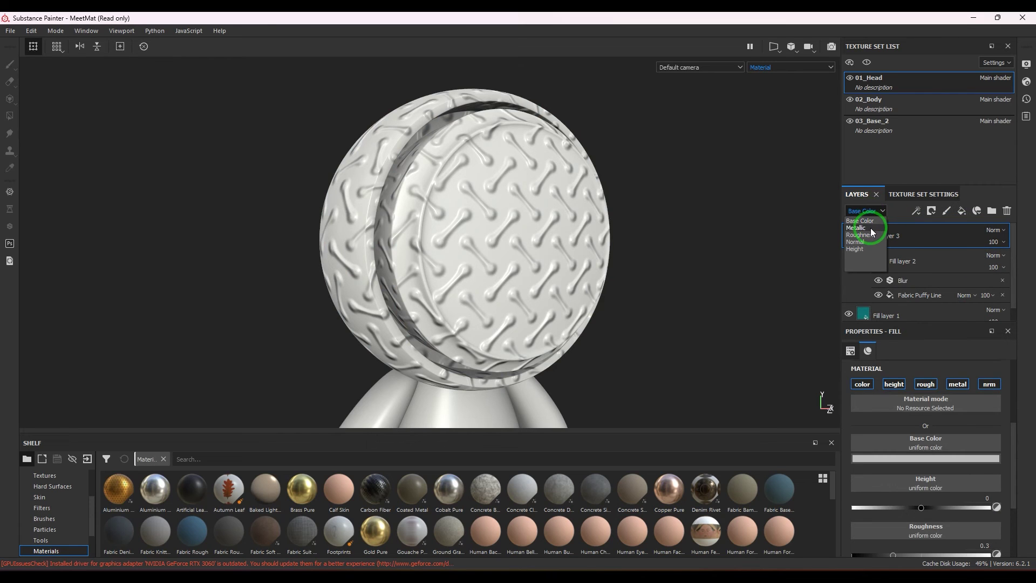
pyautogui.click(858, 248)
pyautogui.click(992, 236)
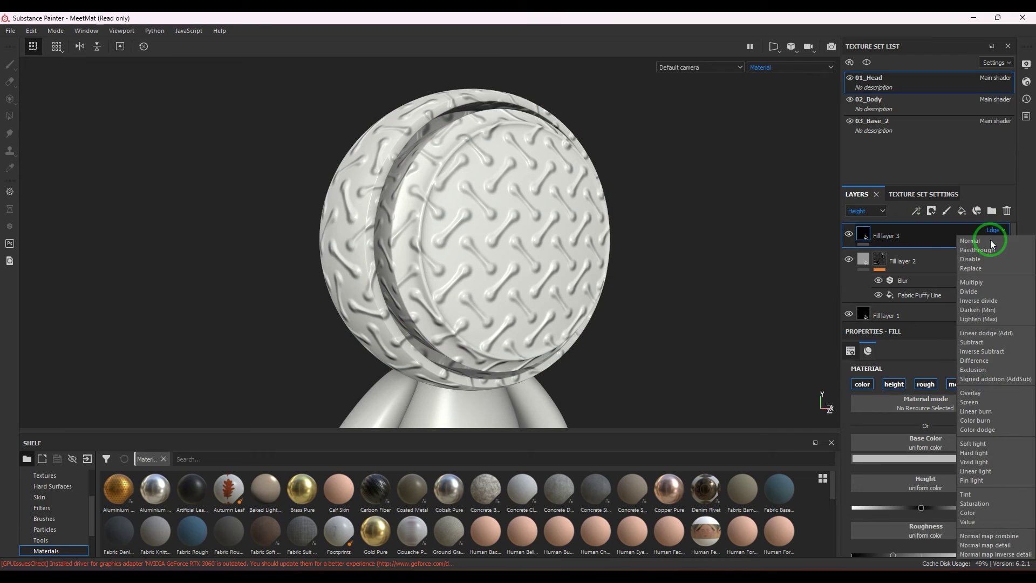
pyautogui.click(995, 239)
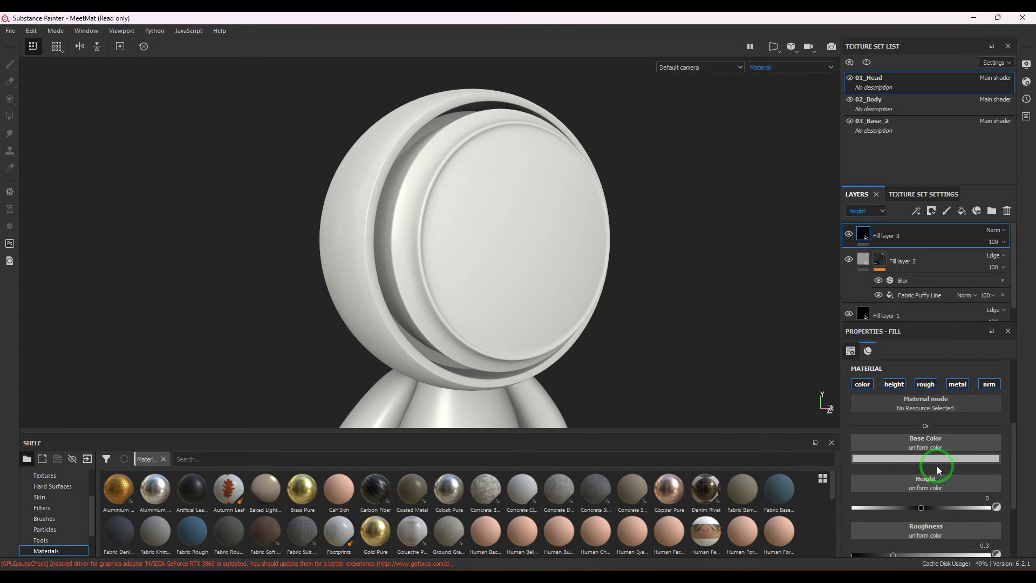
# - Add a fill effect to Fill layer 3 with the Circles texture as Base Color and its Tile value set to 12
pyautogui.click(916, 210)
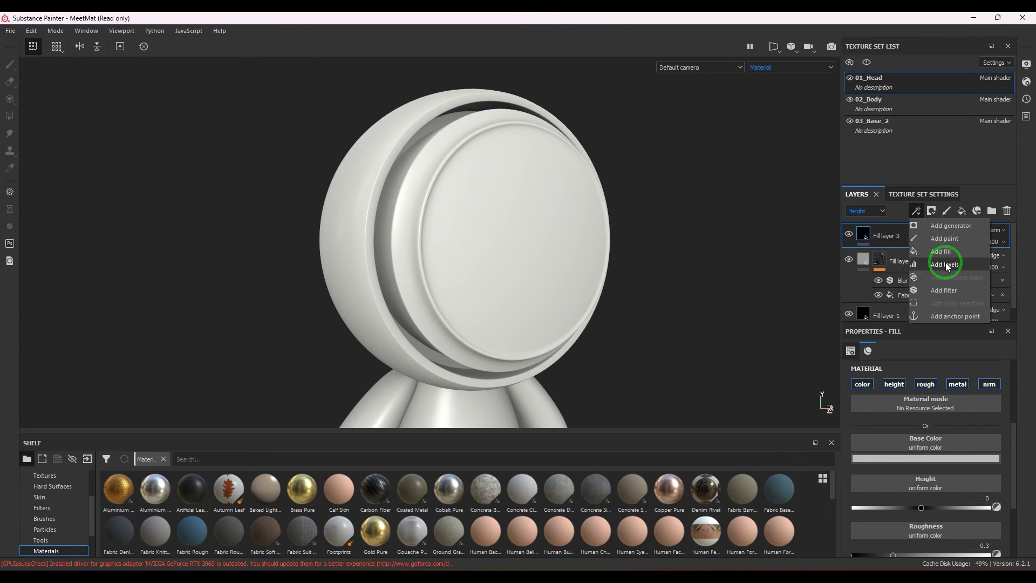
pyautogui.click(942, 251)
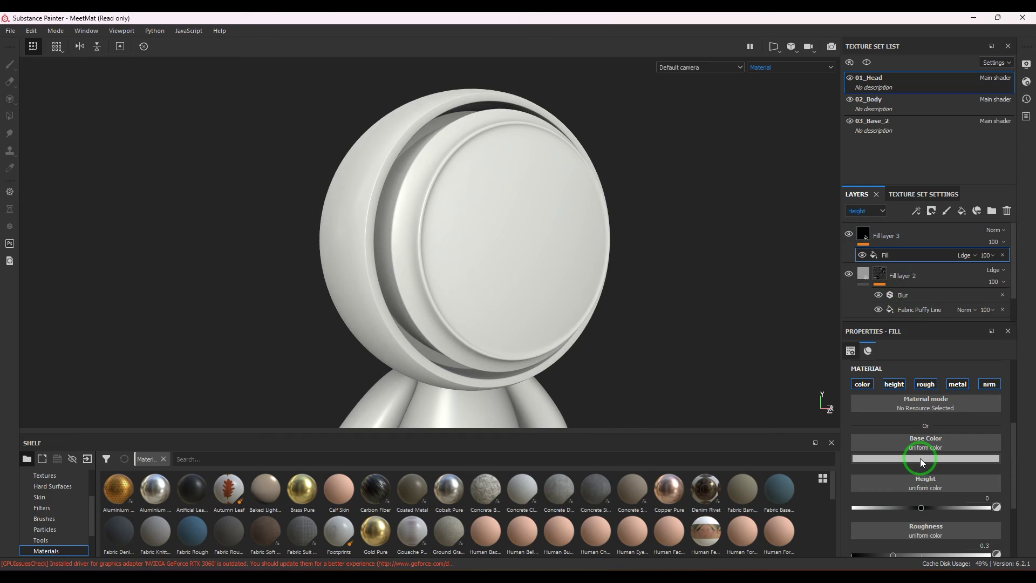
pyautogui.click(927, 445)
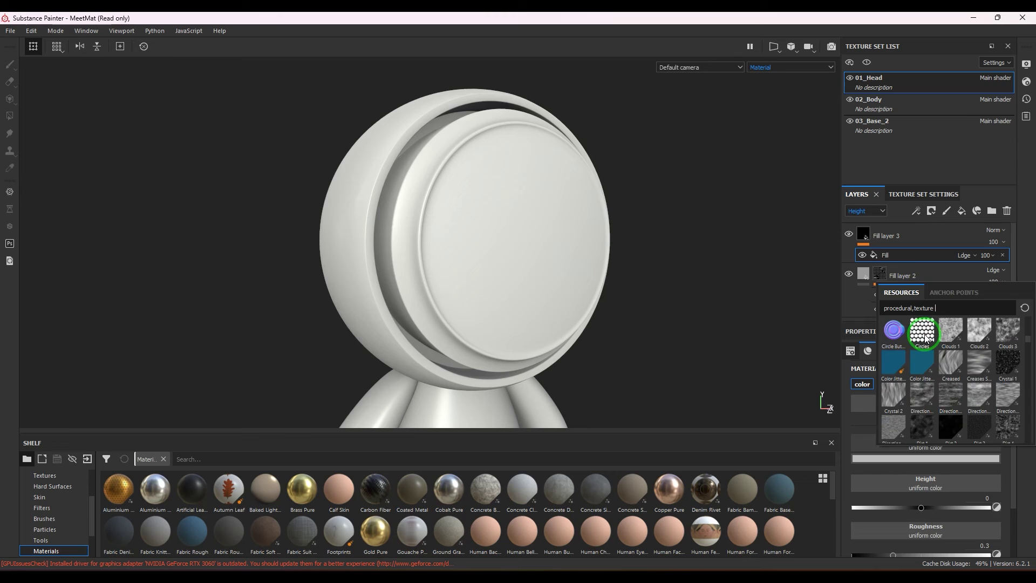
pyautogui.click(954, 414)
pyautogui.scroll(-3, 897, 520)
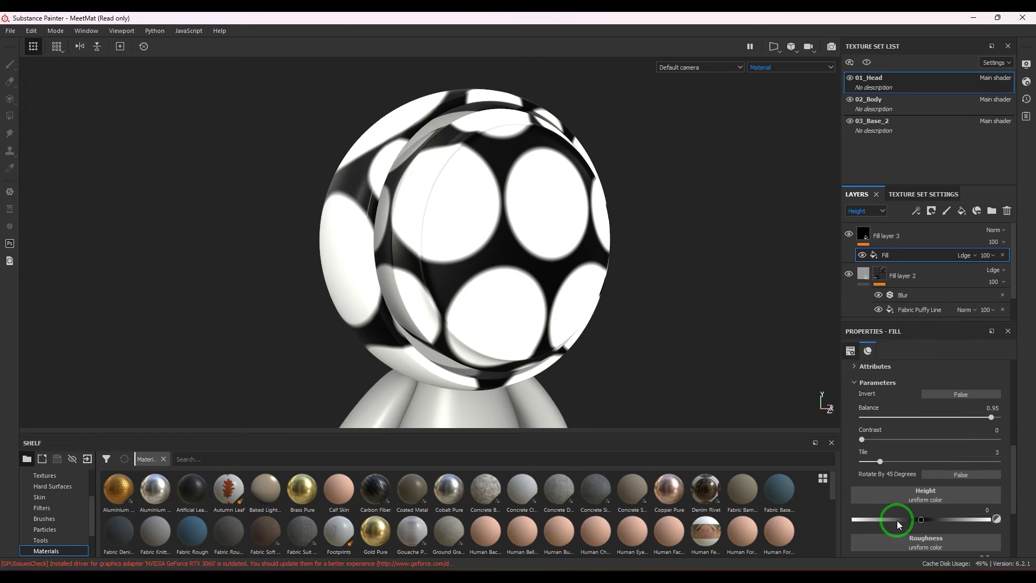
pyautogui.moveTo(885, 461); pyautogui.dragTo(963, 460)
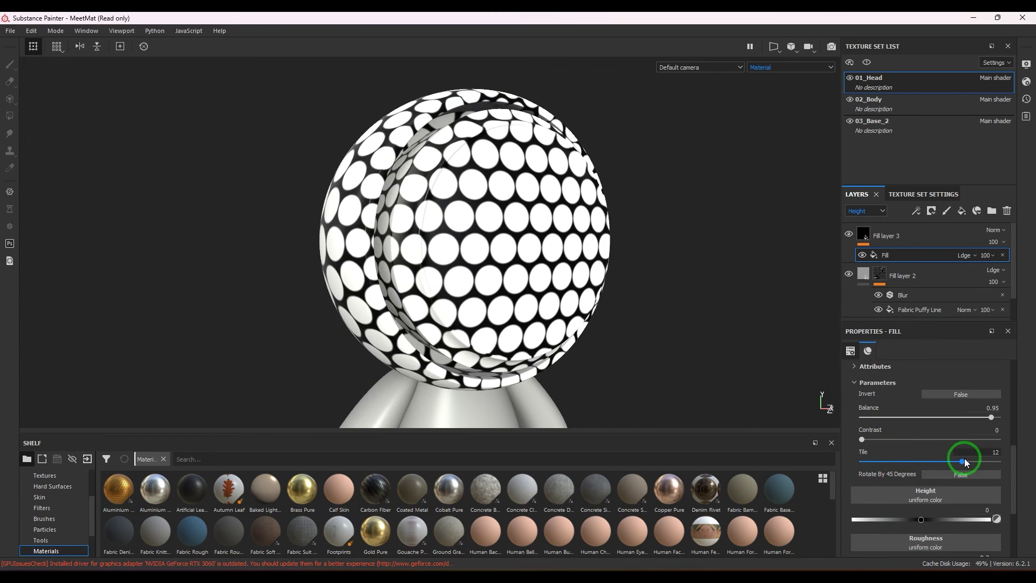
# - Add a Blur filter to Fill layer 3 above its Circles fill effect
pyautogui.click(916, 210)
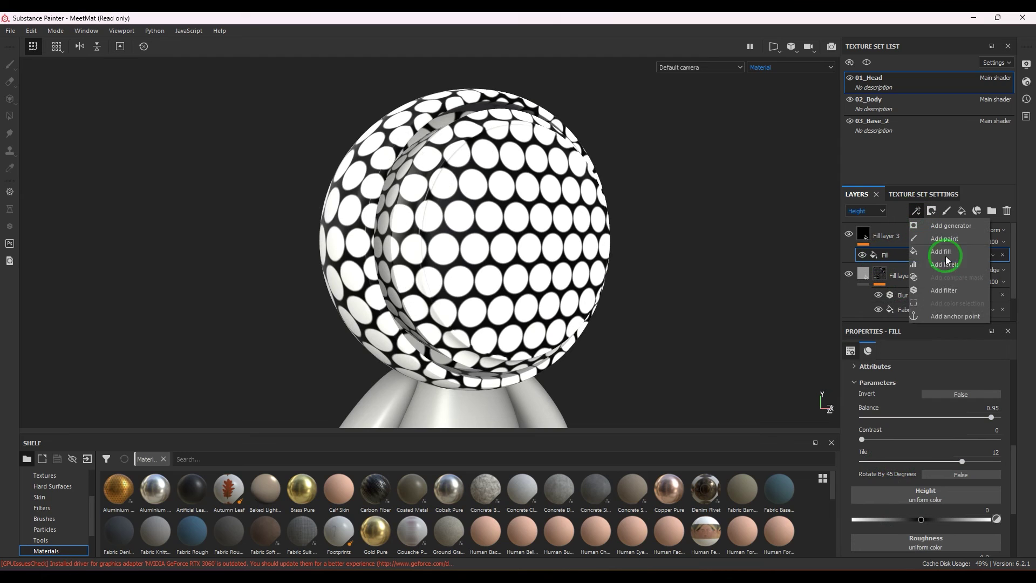
pyautogui.click(953, 301)
pyautogui.click(936, 381)
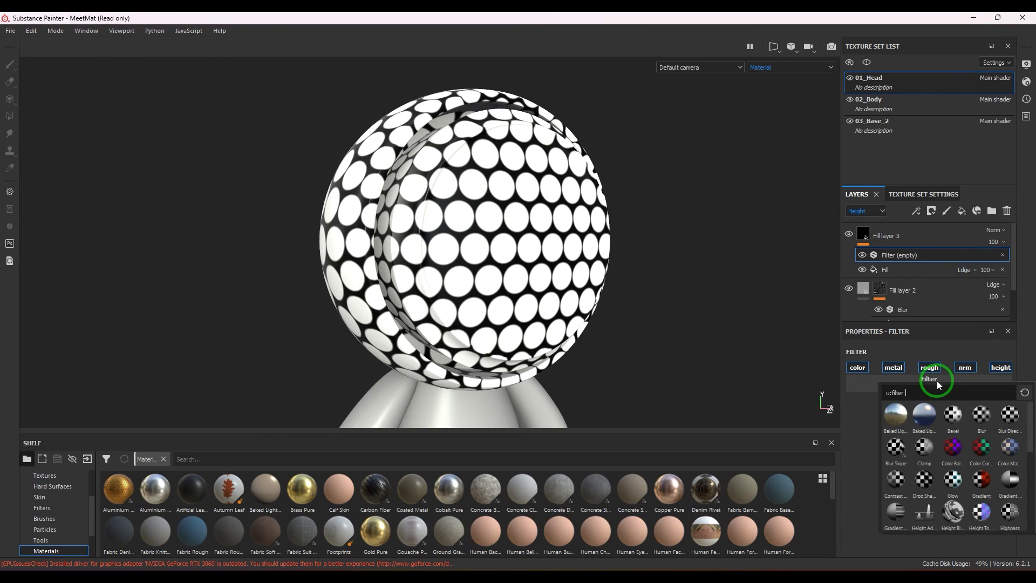
pyautogui.press('Escape')
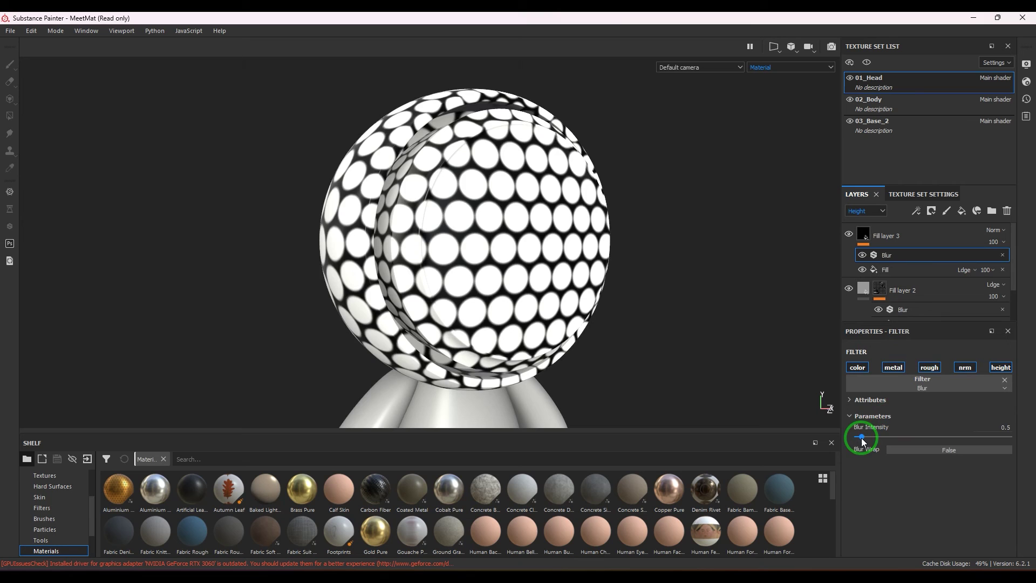
# - Set the Blur Intensity of Fill layer 3's filter to 2.62 and try Blur Wrap on, leaving it False
pyautogui.moveTo(861, 438)
pyautogui.mouseDown()
pyautogui.moveTo(901, 439)
pyautogui.moveTo(863, 445)
pyautogui.moveTo(882, 438)
pyautogui.mouseUp()
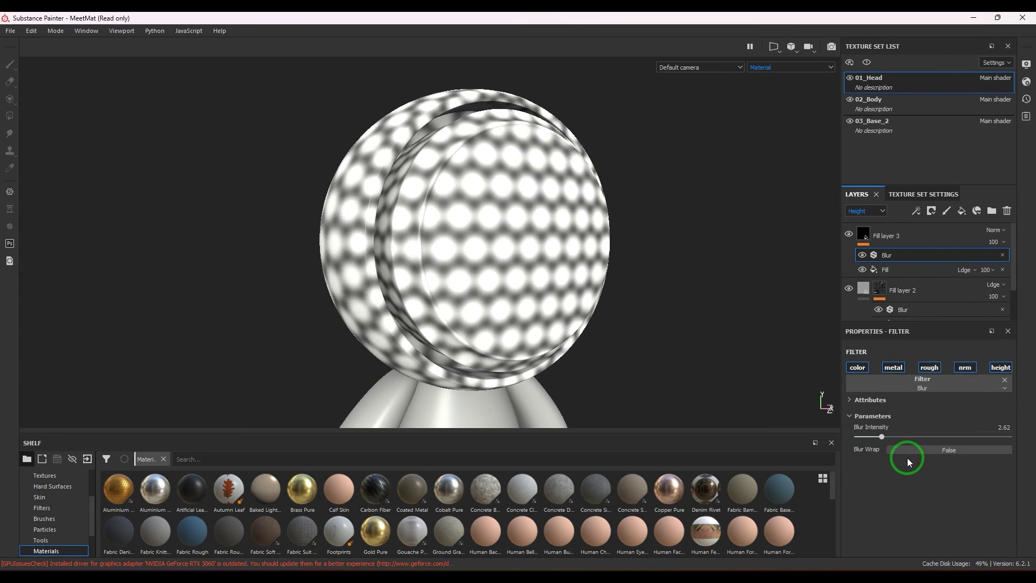
pyautogui.click(915, 449)
pyautogui.click(915, 449)
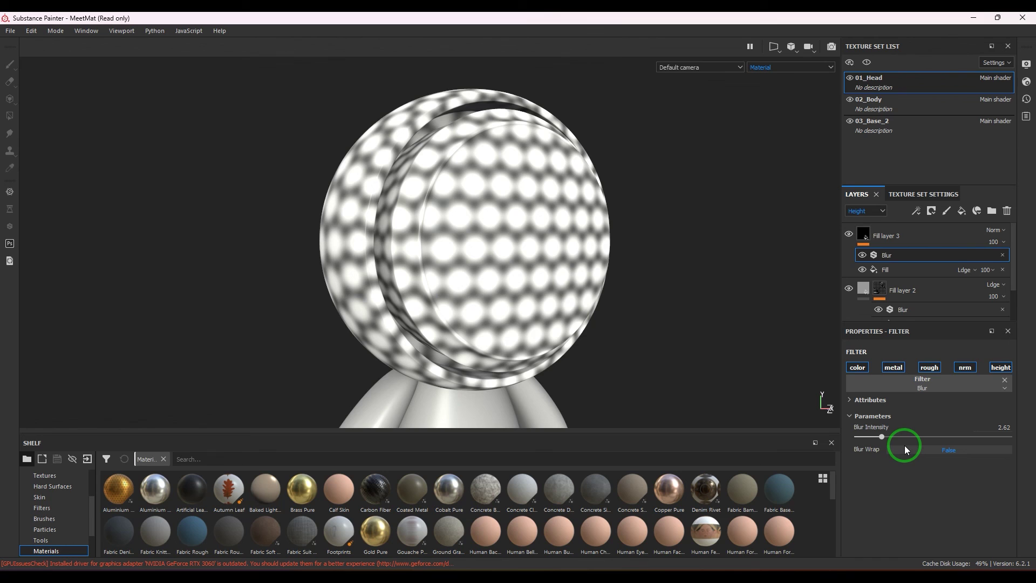
# - Review the material properties of Fill layer 3 and return to the settings of its Blur filter
pyautogui.click(862, 238)
pyautogui.click(885, 465)
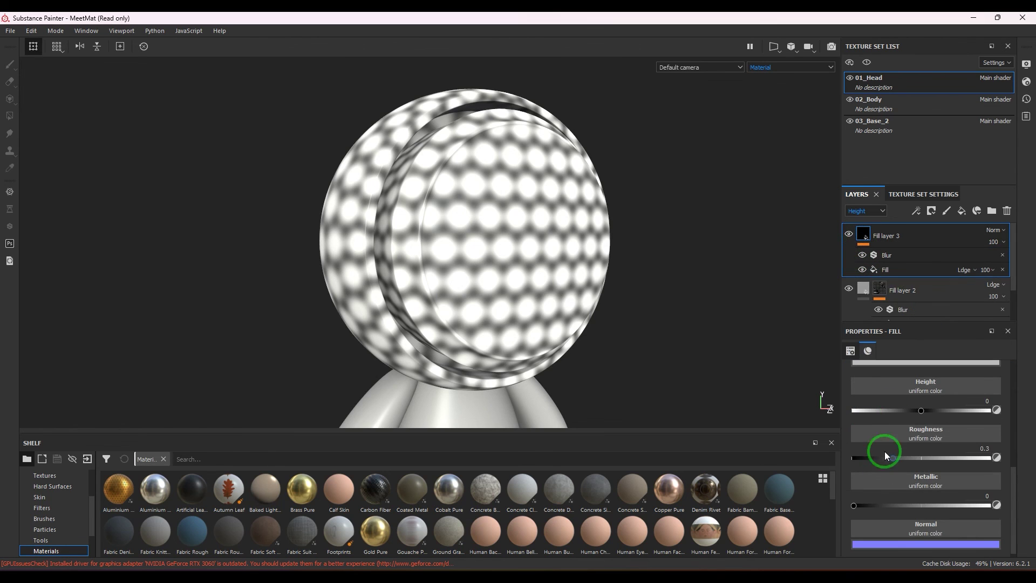
pyautogui.click(895, 273)
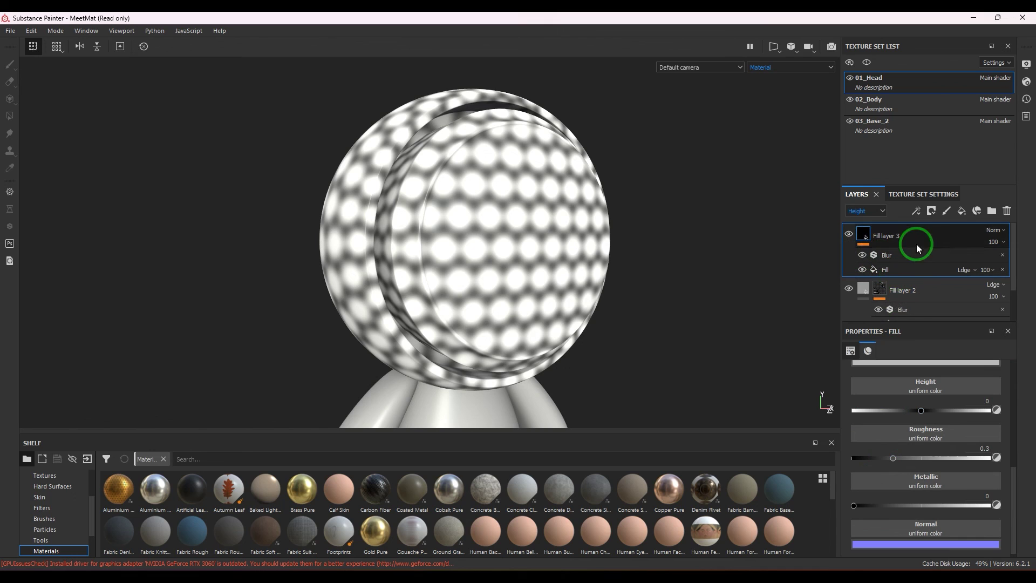
pyautogui.click(915, 270)
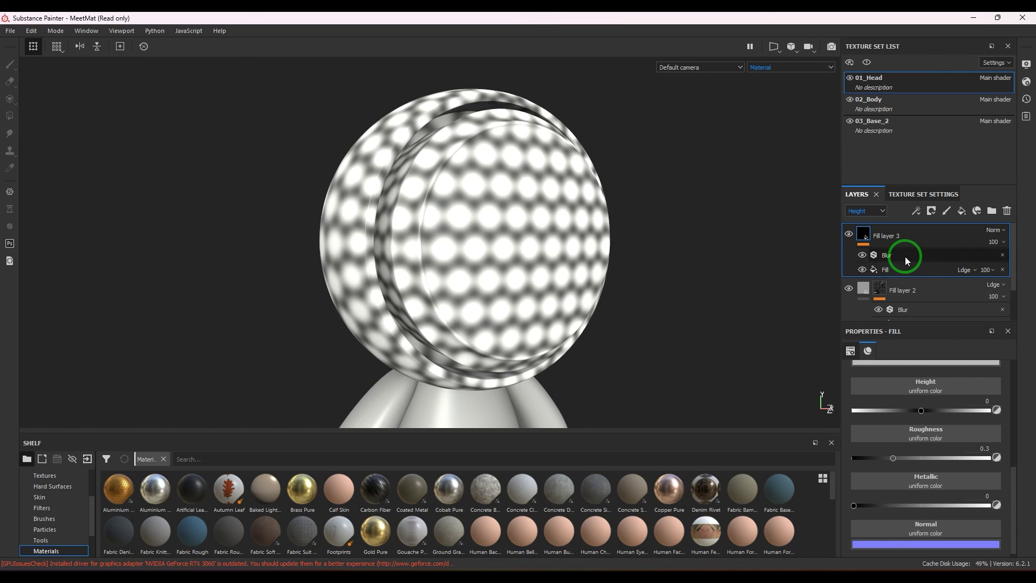
pyautogui.click(904, 257)
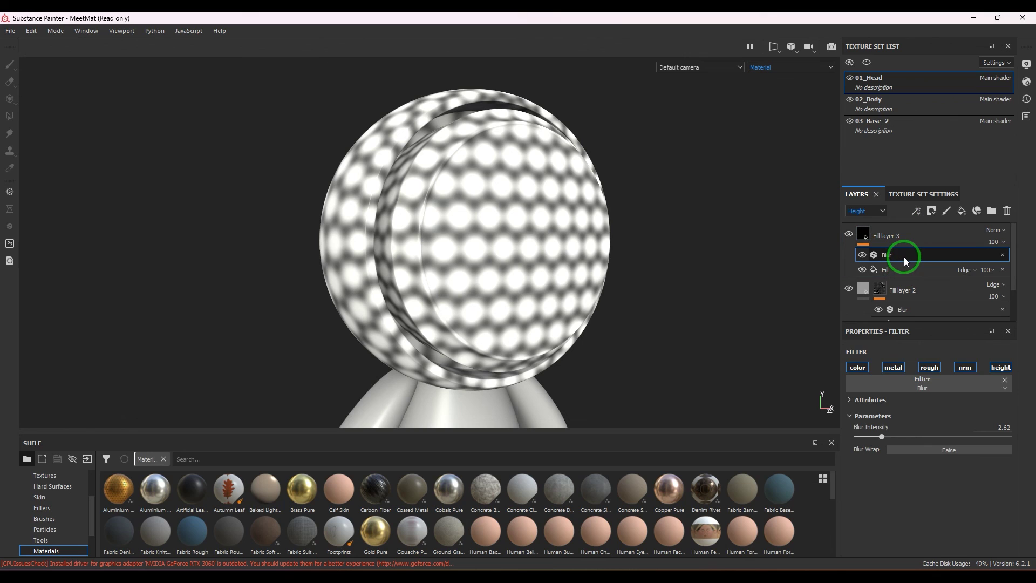